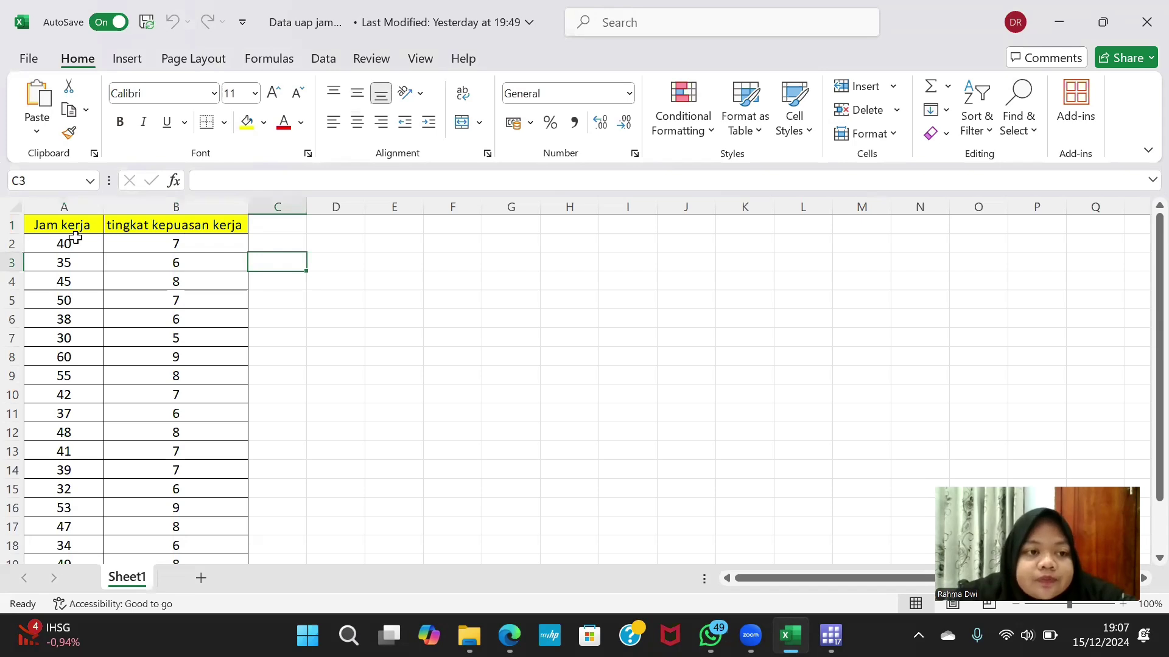
# Review the Jam kerja and tingkat kepuasan kerja data down to the last filled row, then close the workbook
pyautogui.click(73, 237)
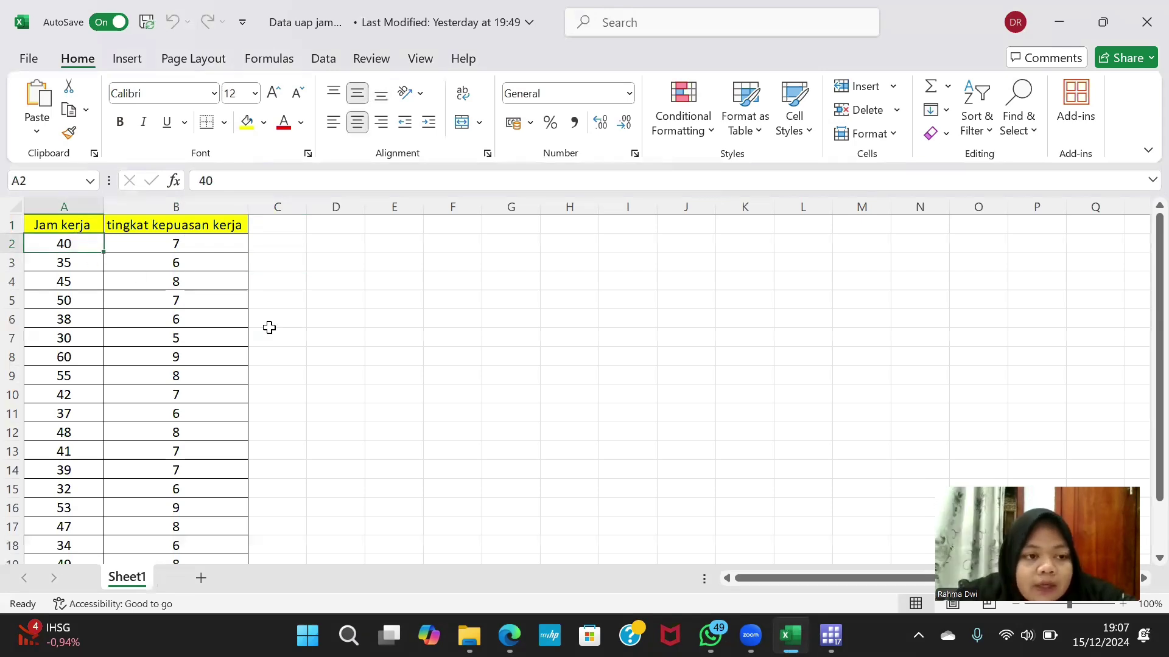
pyautogui.scroll(-2, 269, 327)
pyautogui.scroll(1, 269, 327)
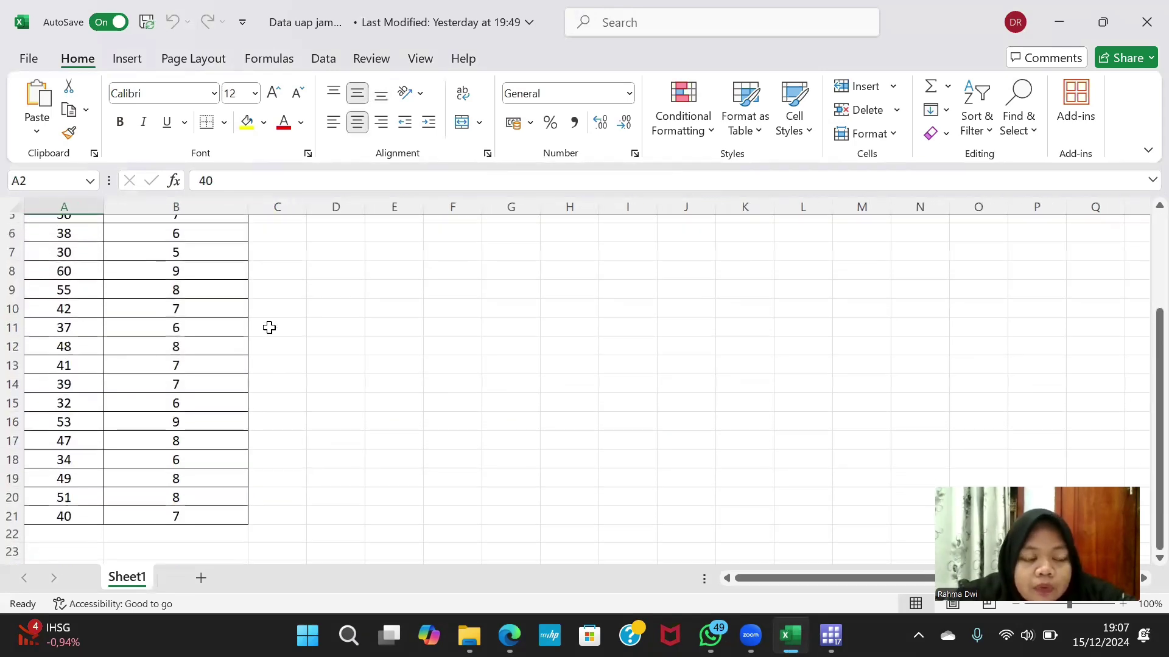
pyautogui.scroll(1, 269, 328)
pyautogui.scroll(2, 269, 327)
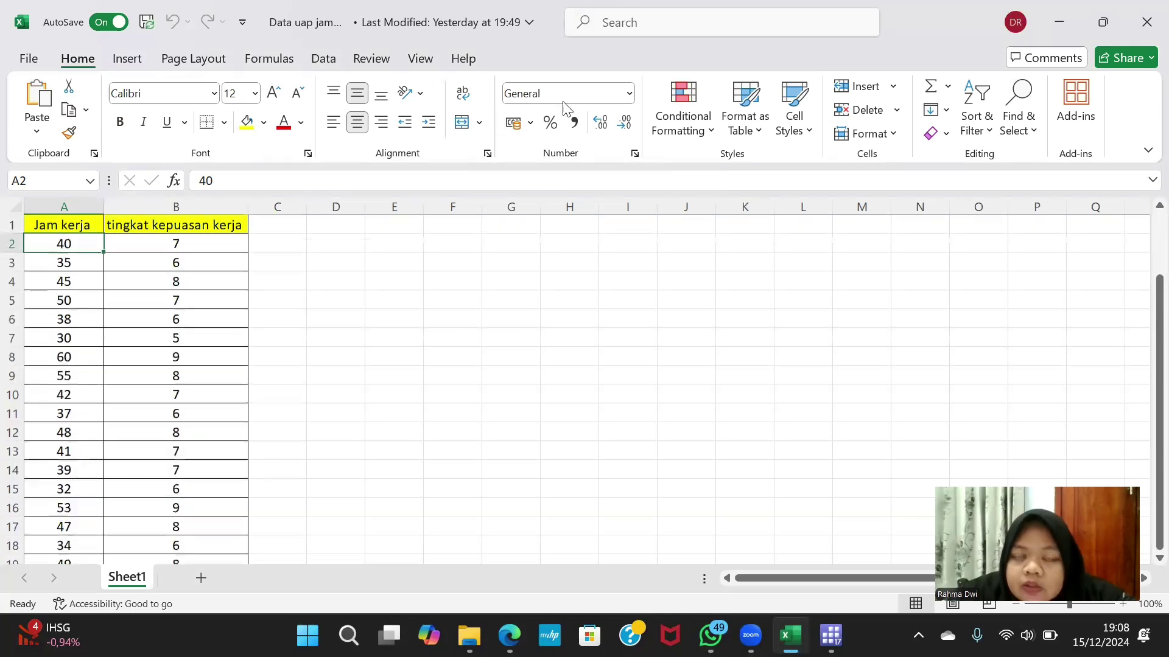
pyautogui.click(1145, 9)
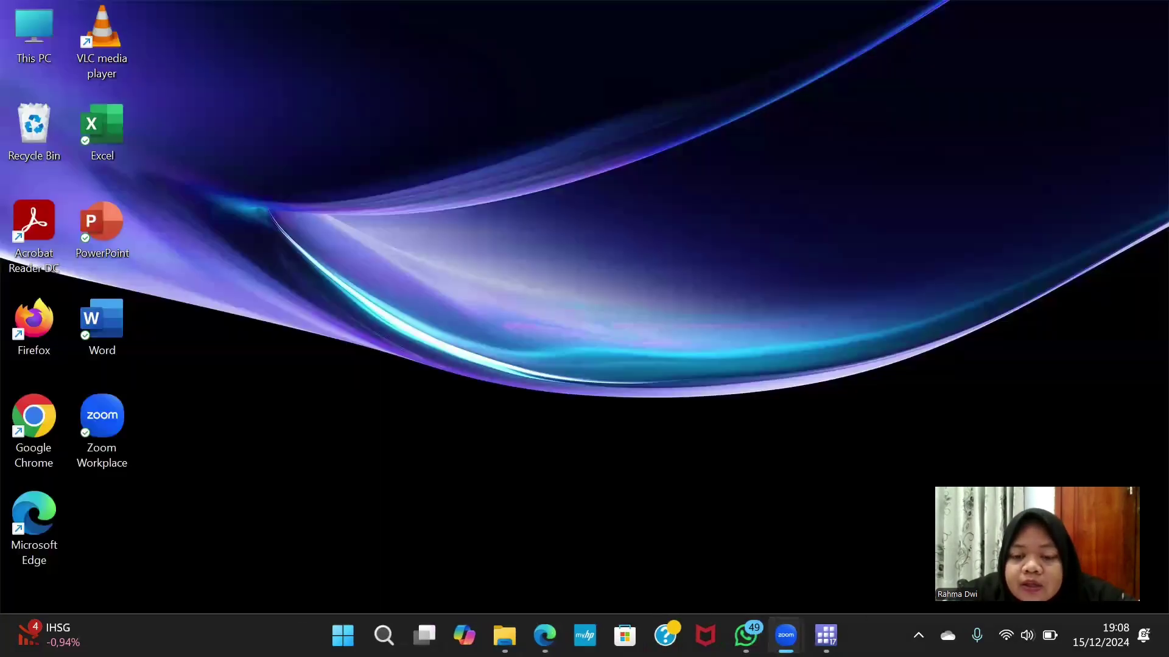
# Switch to Stata and choose the Excel workbook Data uap MAK as the file to import
pyautogui.click(826, 635)
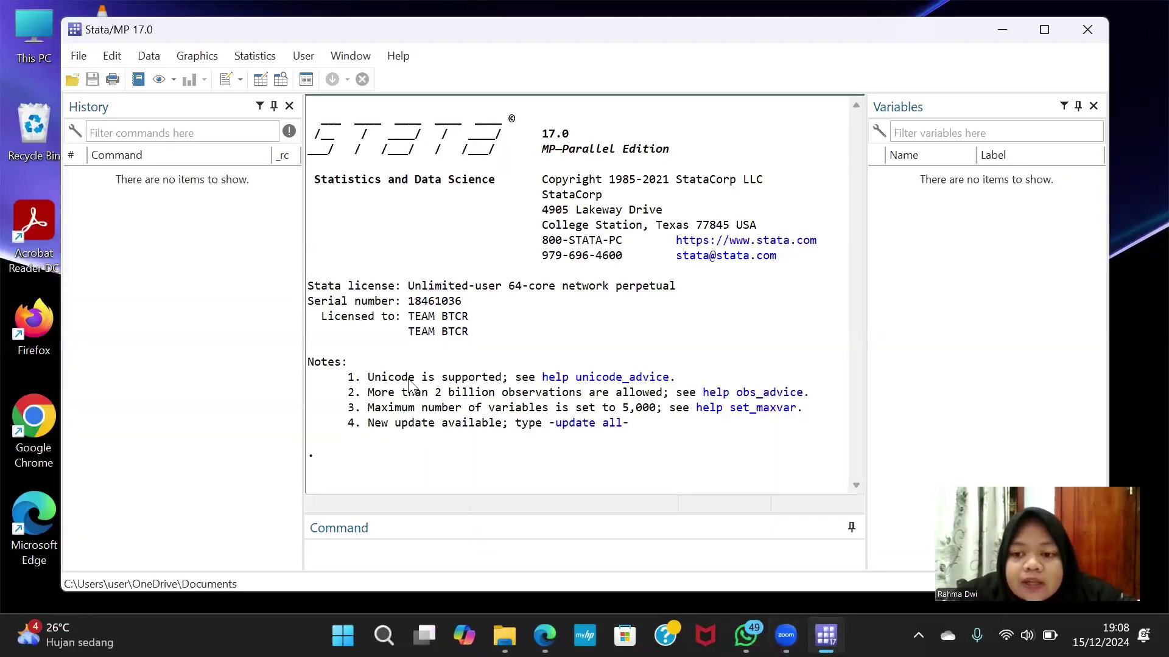
pyautogui.click(71, 56)
pyautogui.moveTo(154, 280)
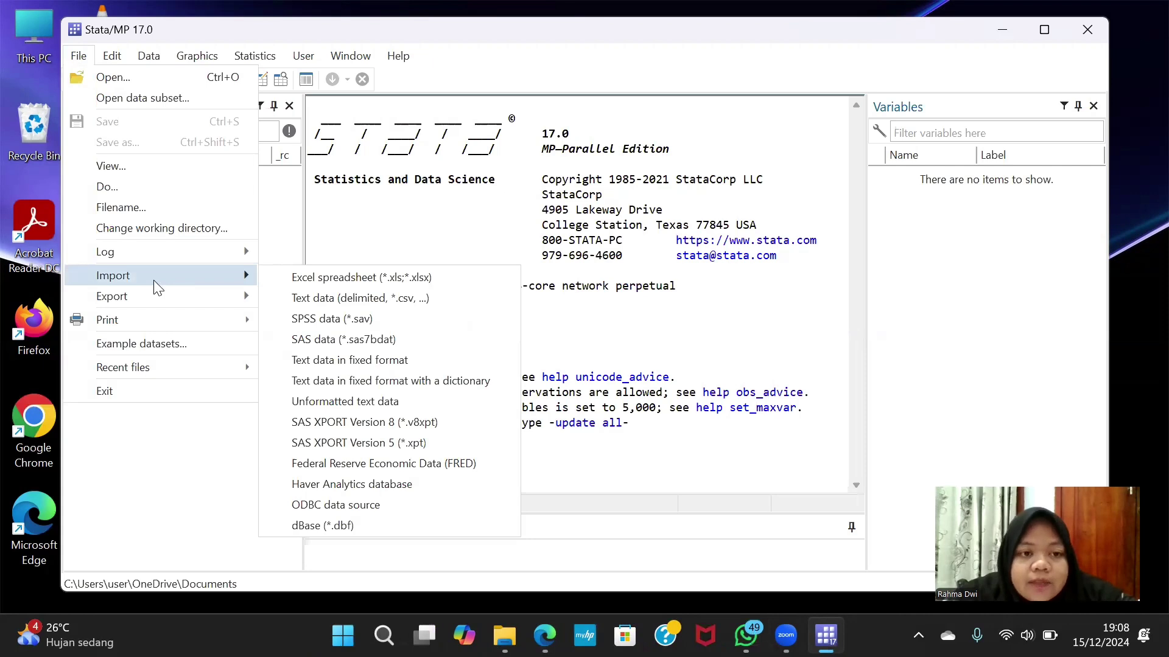
pyautogui.click(294, 279)
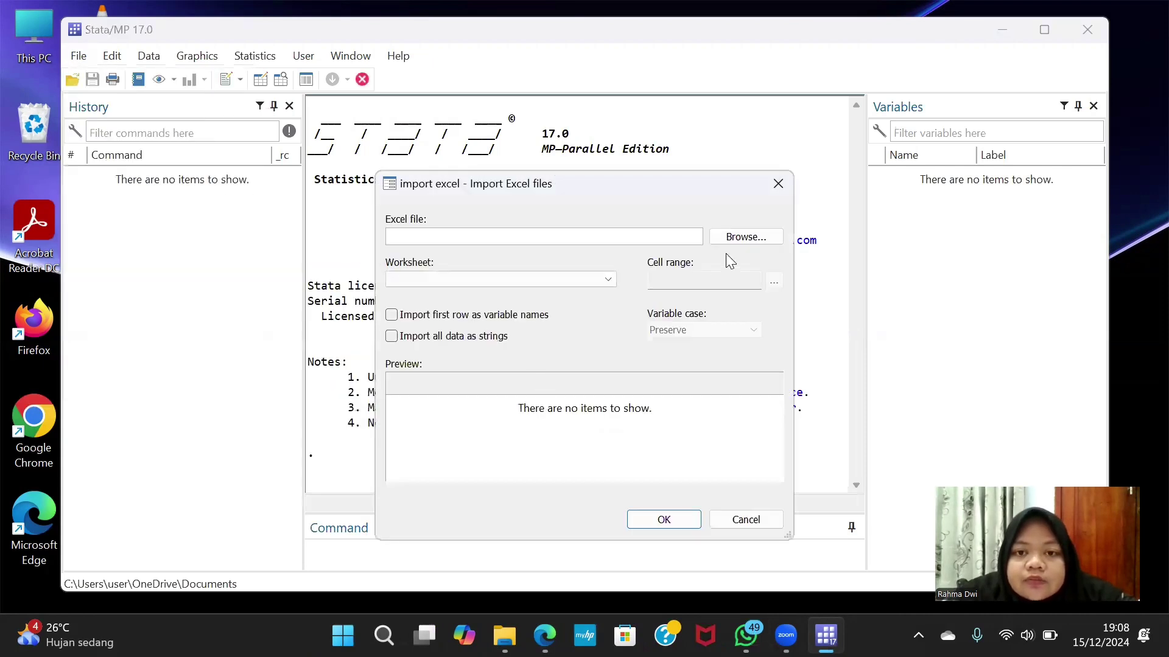
pyautogui.click(731, 237)
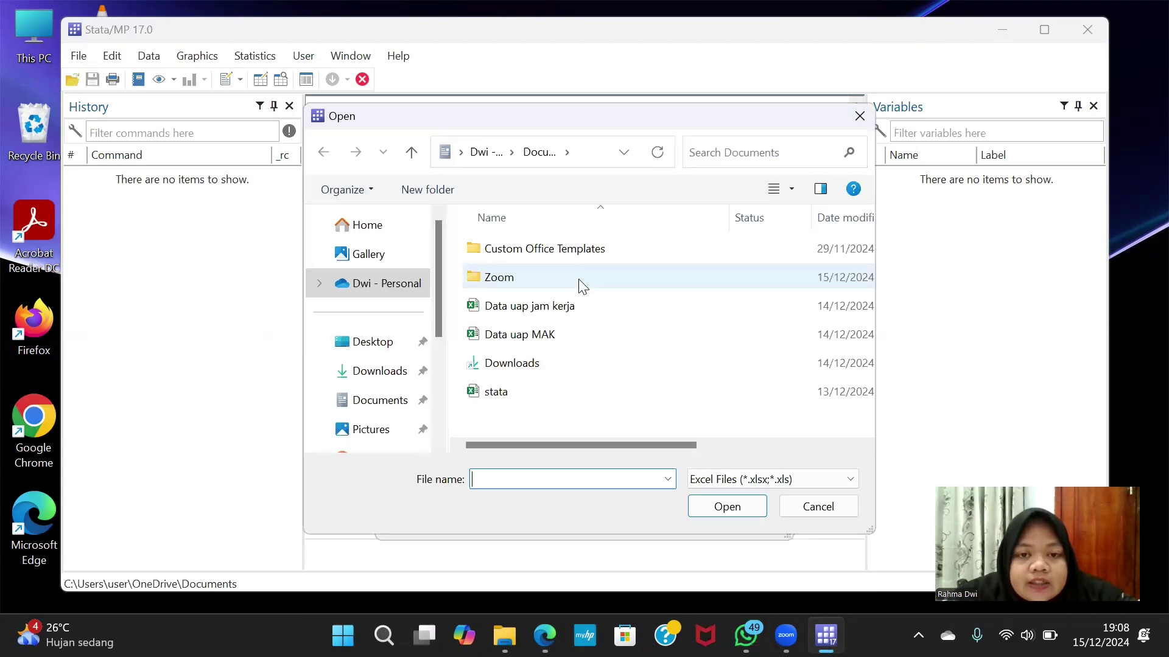
pyautogui.click(551, 344)
pyautogui.click(754, 506)
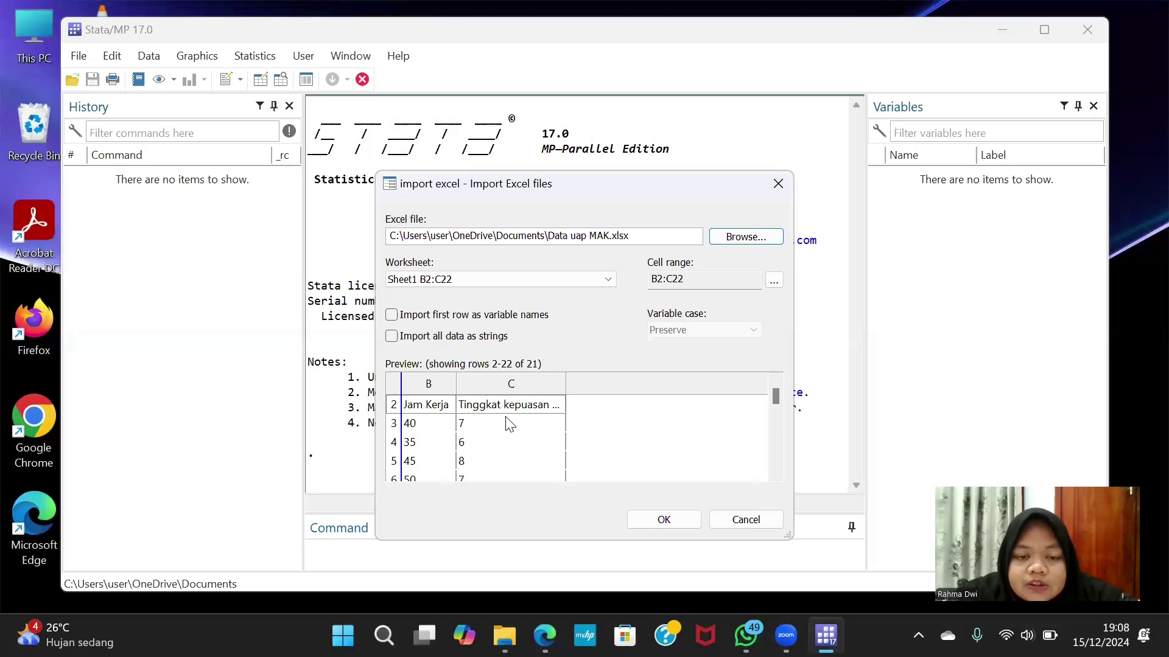
# Check the preview of the sheet and import the data with the first row as variable names
pyautogui.scroll(-3, 510, 424)
pyautogui.scroll(1, 510, 424)
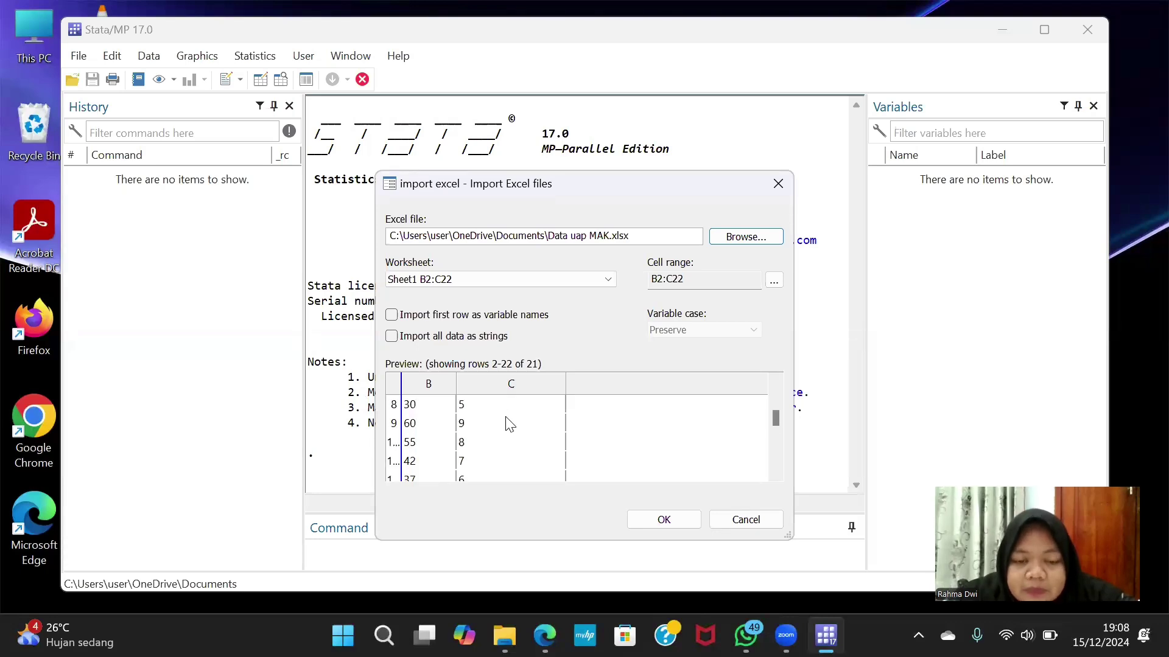
pyautogui.click(391, 316)
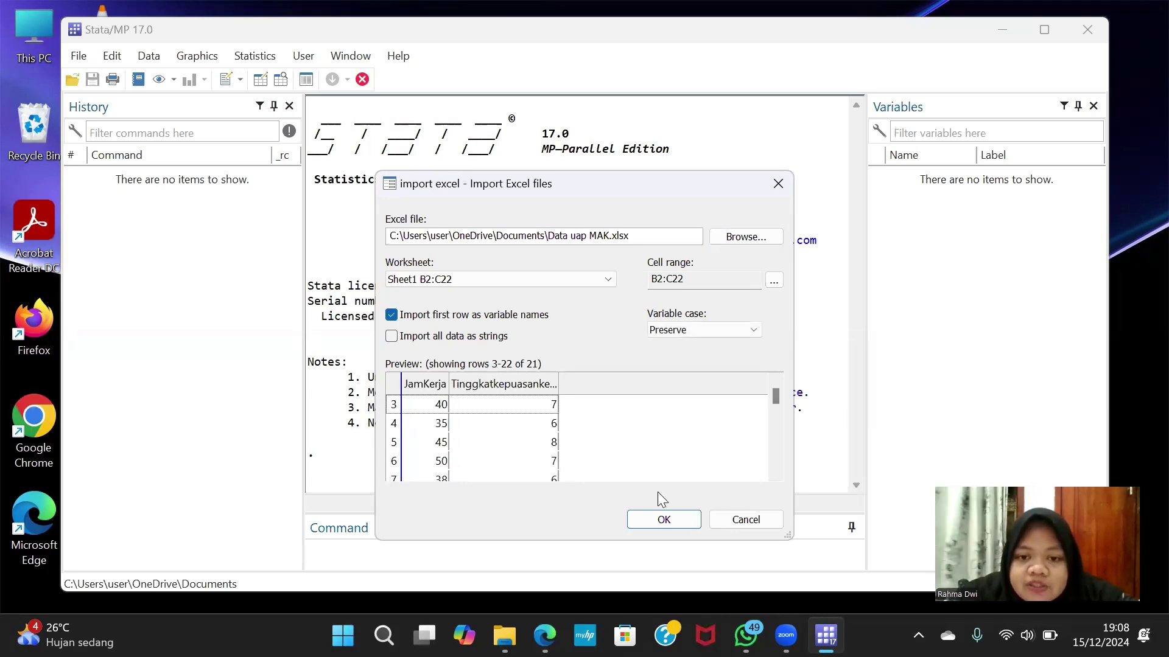
pyautogui.click(664, 520)
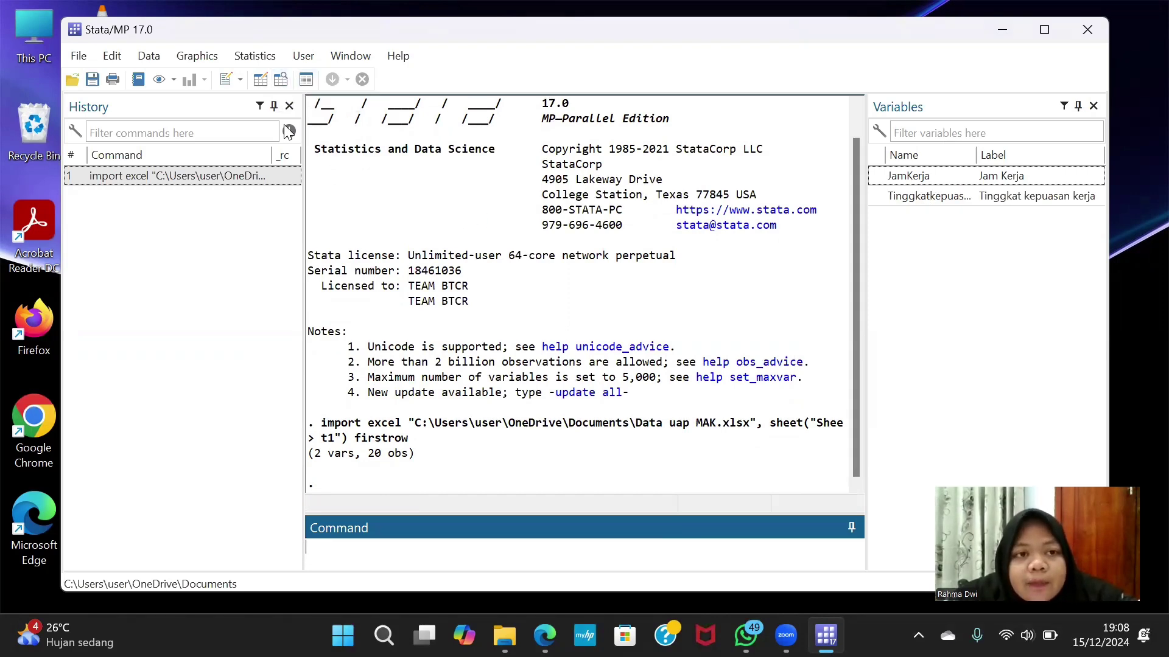
# Open the imported dataset for editing and rename the JamKerja variable as X
pyautogui.click(260, 82)
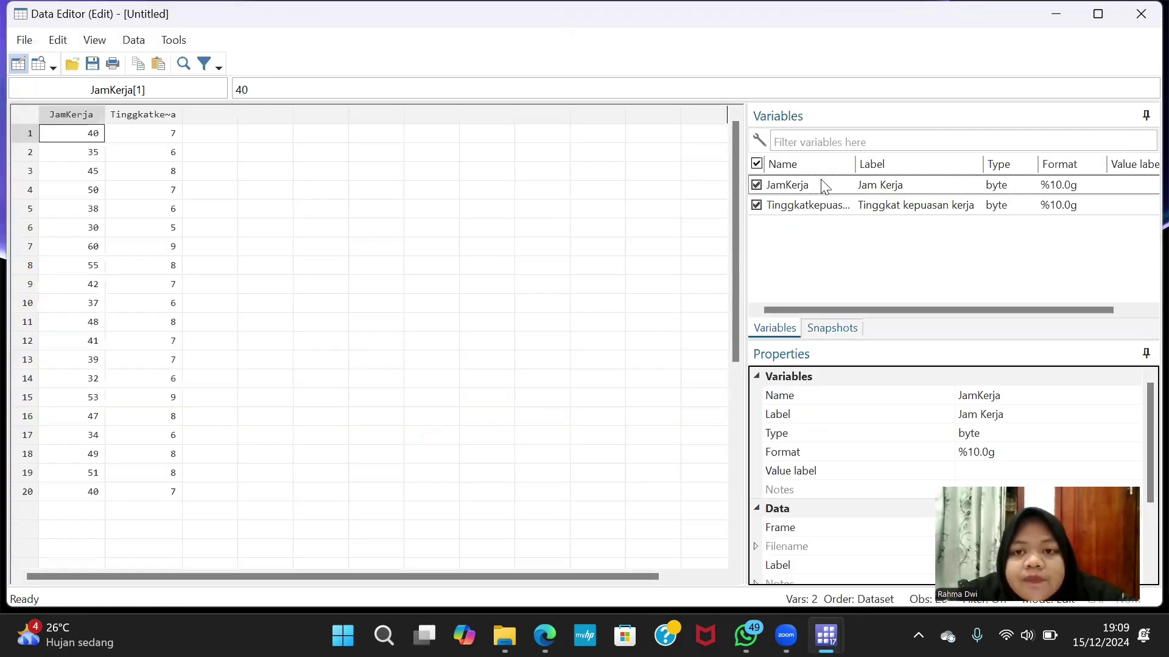
pyautogui.click(797, 186)
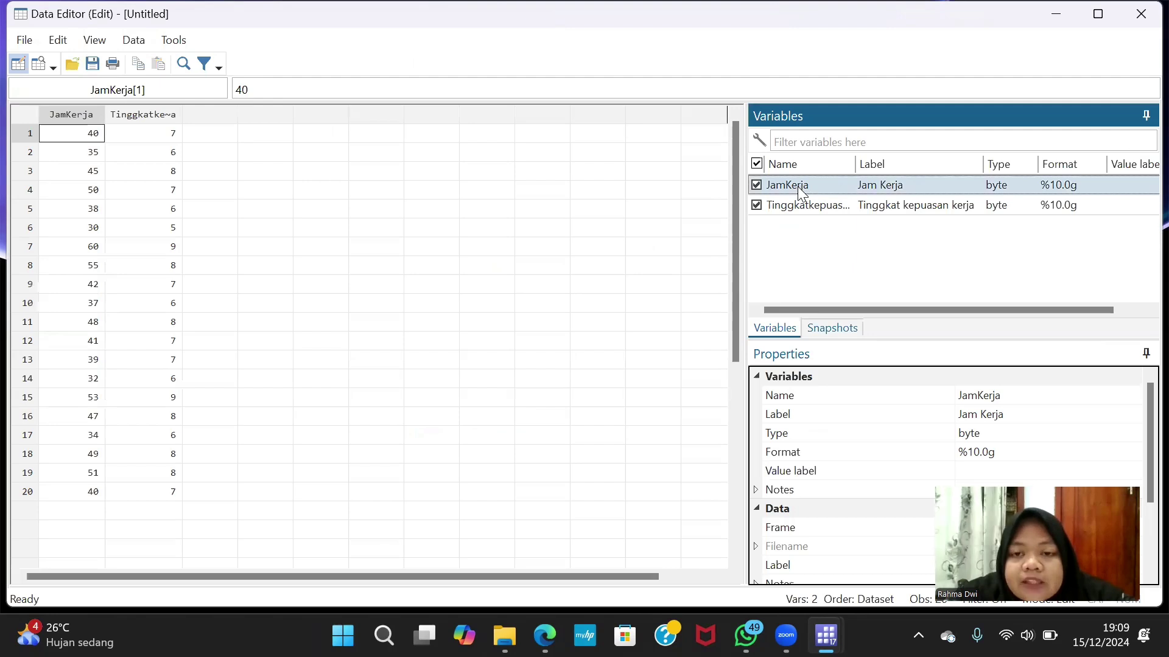
pyautogui.click(979, 394)
pyautogui.moveTo(1013, 400); pyautogui.dragTo(960, 399)
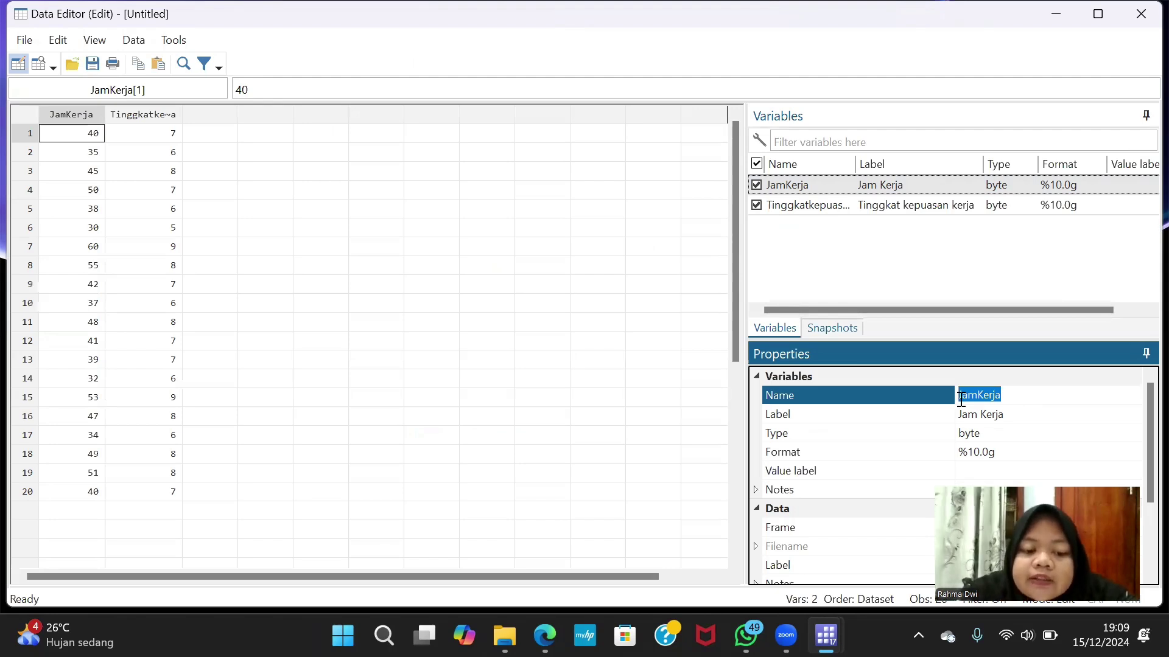
pyautogui.write('X')
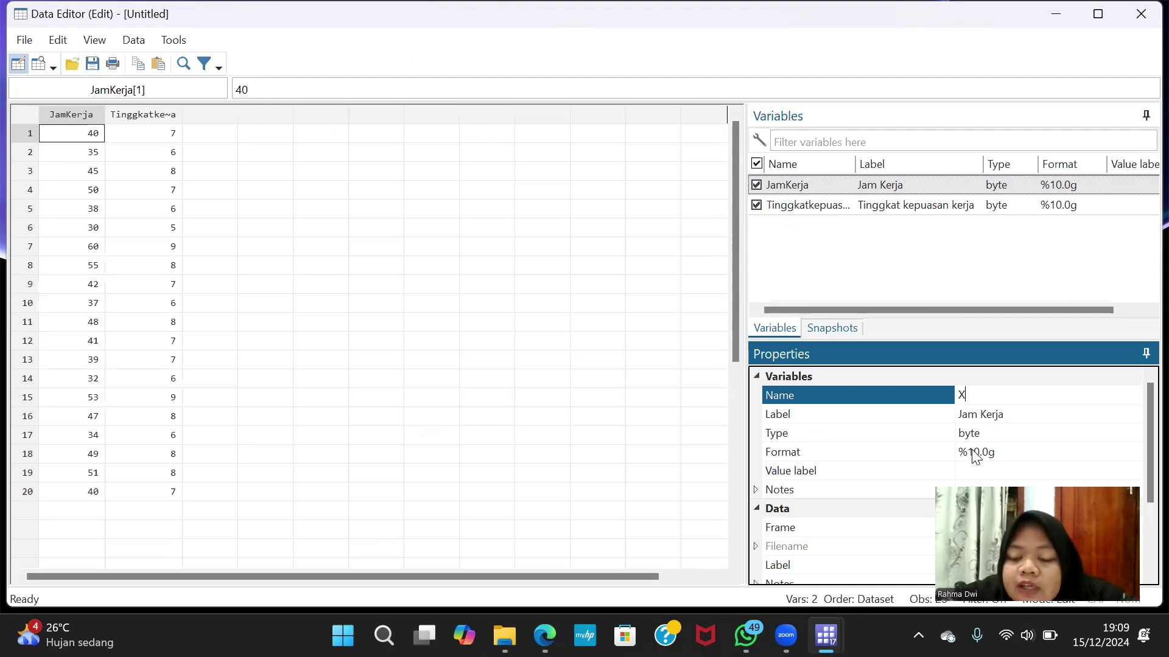
pyautogui.press('Return')
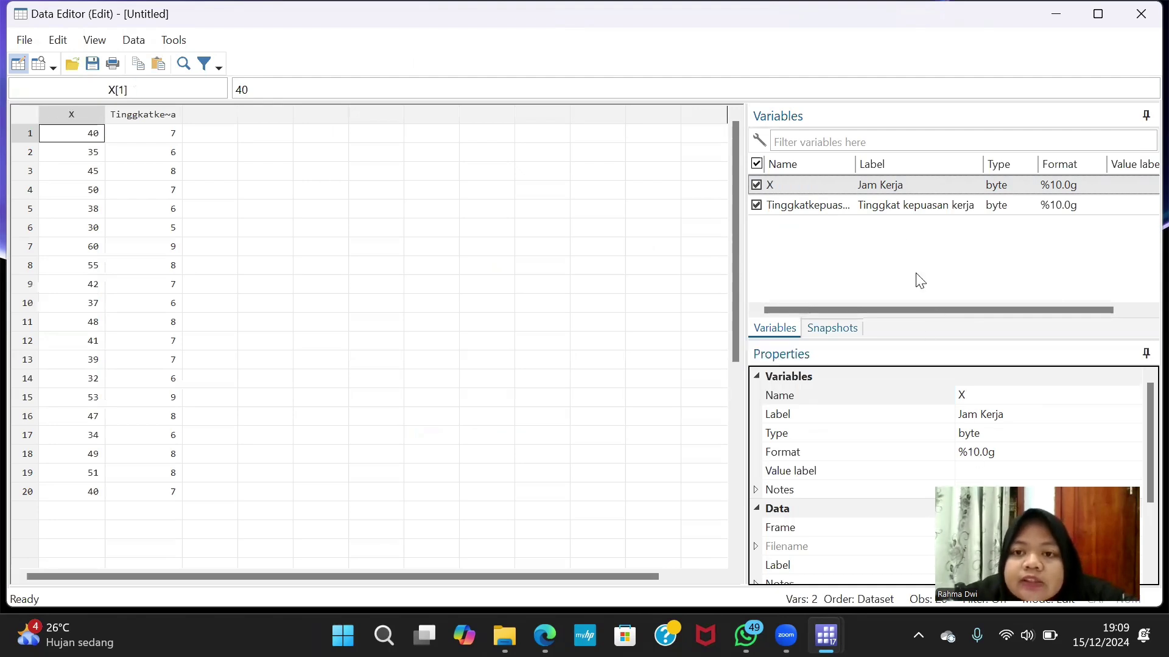
# Rename the Tinggkatkepuasankerja variable as Y
pyautogui.click(805, 207)
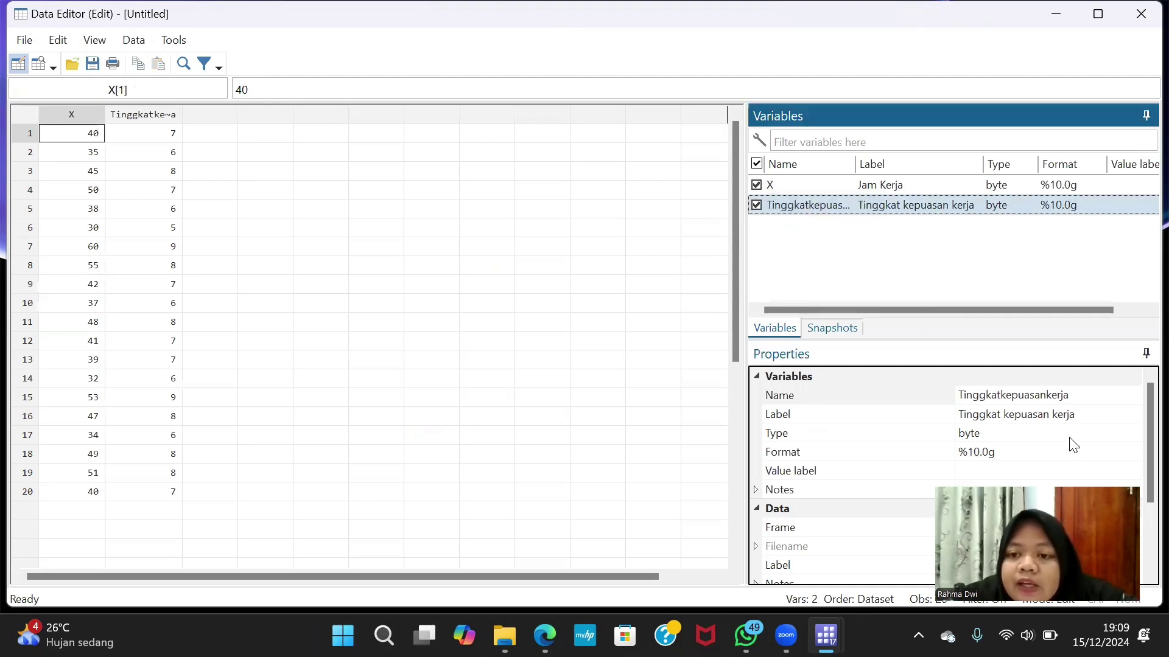
pyautogui.click(1001, 396)
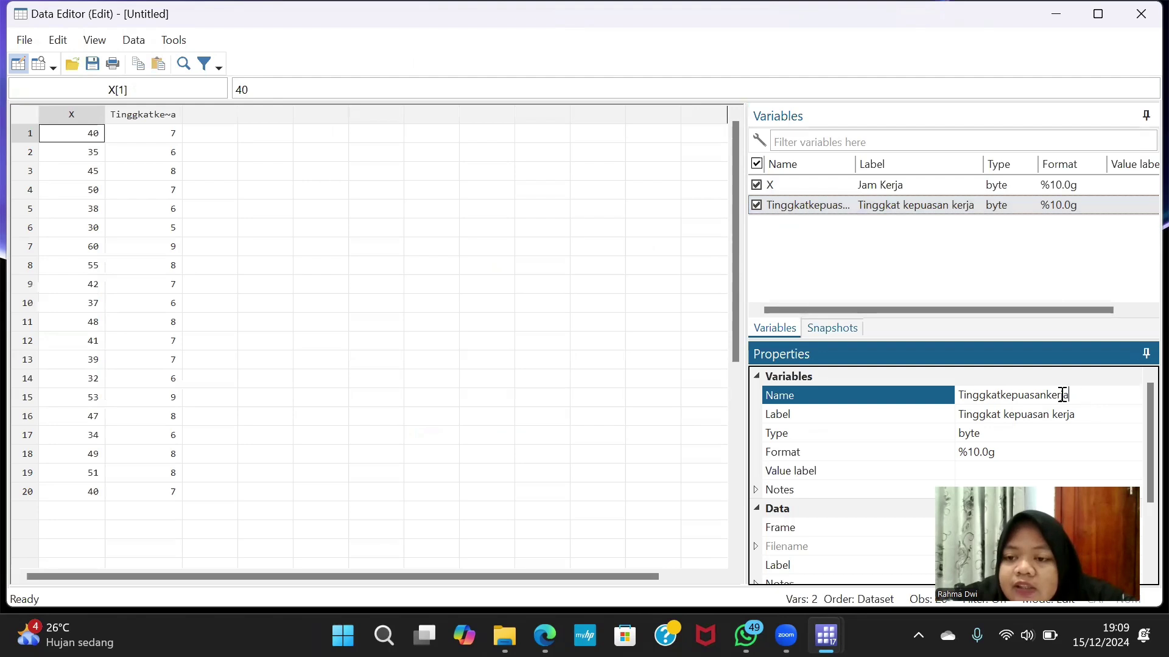
pyautogui.moveTo(1066, 395); pyautogui.dragTo(959, 392)
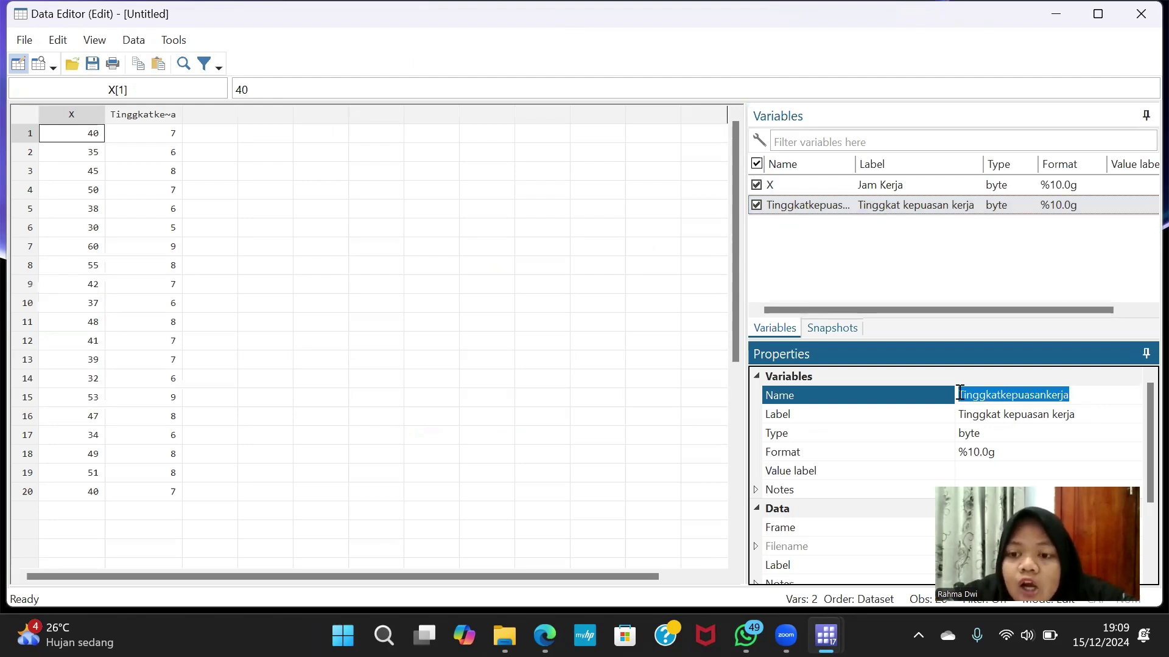
pyautogui.press('BackSpace')
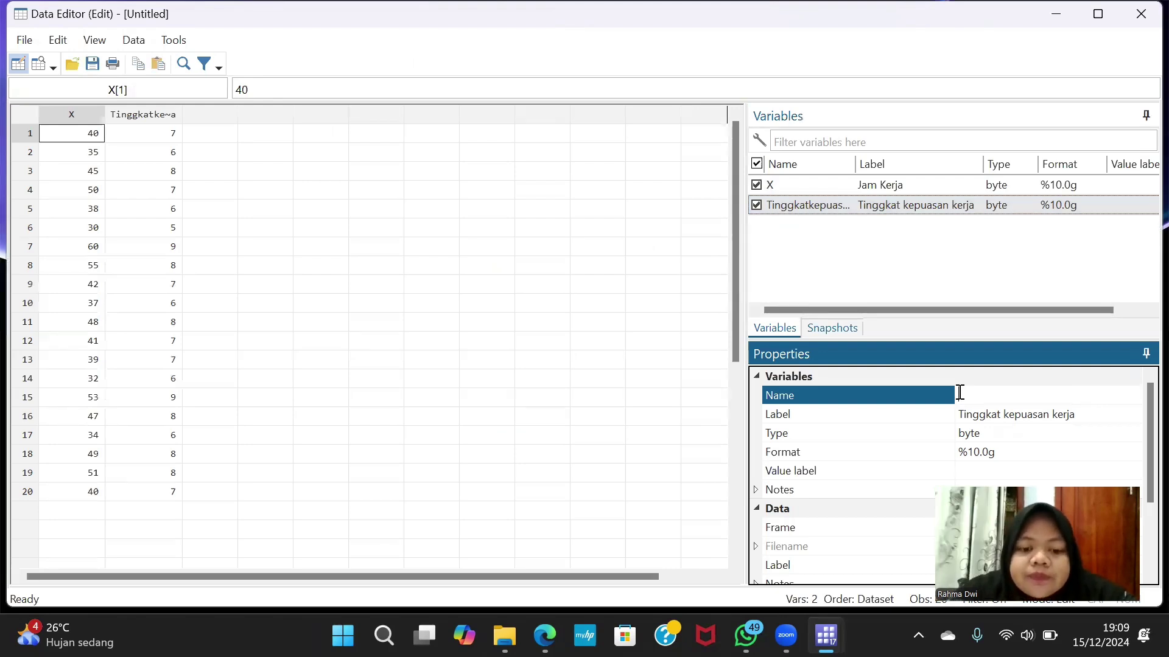
pyautogui.write('Y')
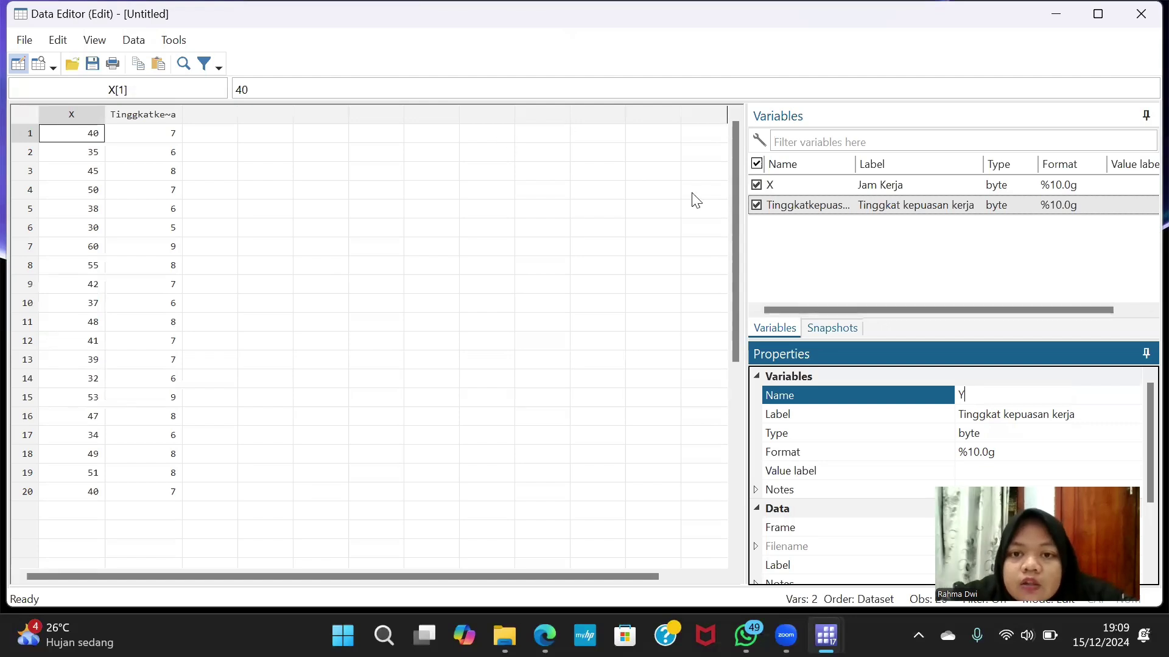
pyautogui.press('Return')
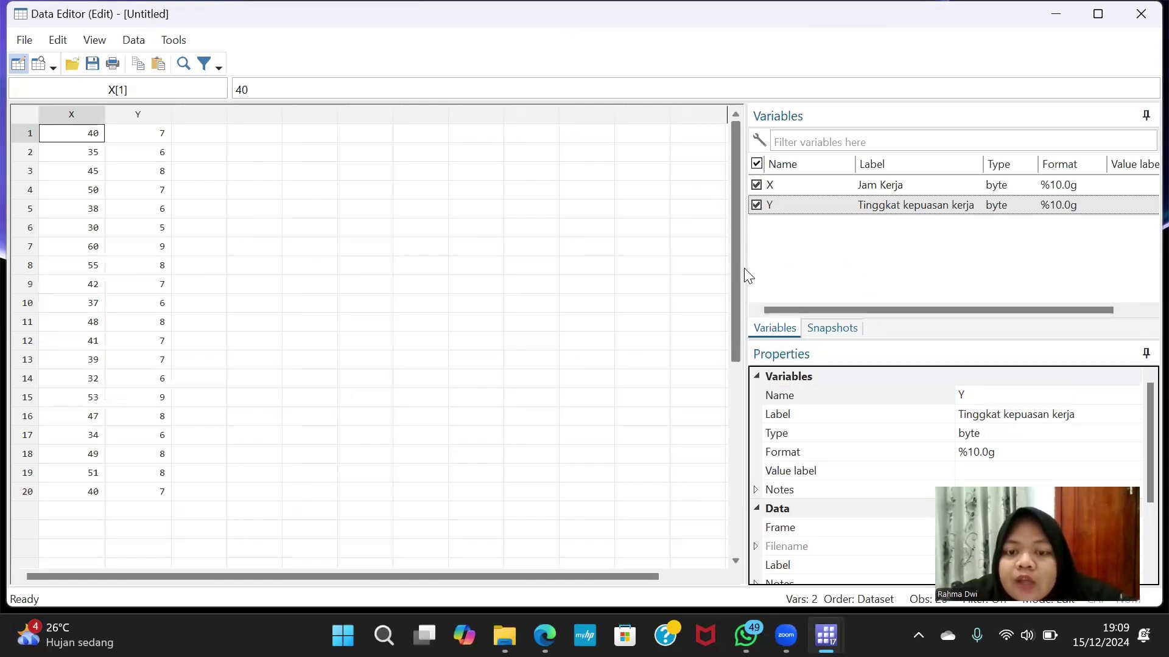
# Return to the main Stata window and run the skewness and kurtosis normality test on X with the command sktest X
pyautogui.moveTo(738, 305); pyautogui.dragTo(737, 366)
pyautogui.moveTo(819, 633)
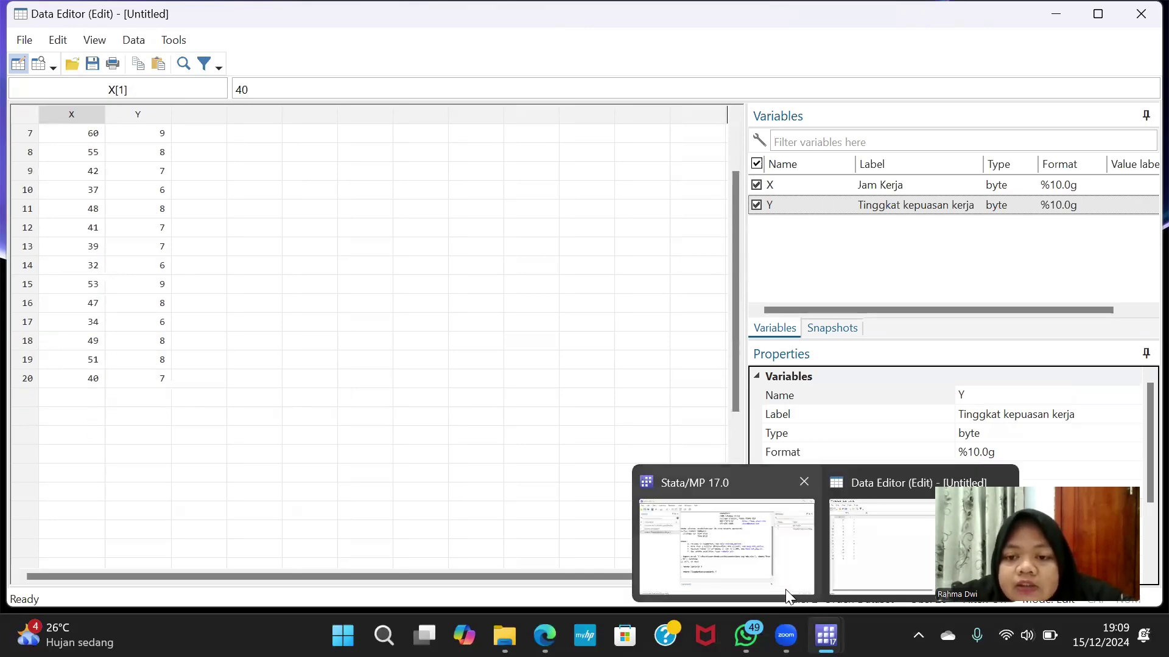
pyautogui.click(752, 569)
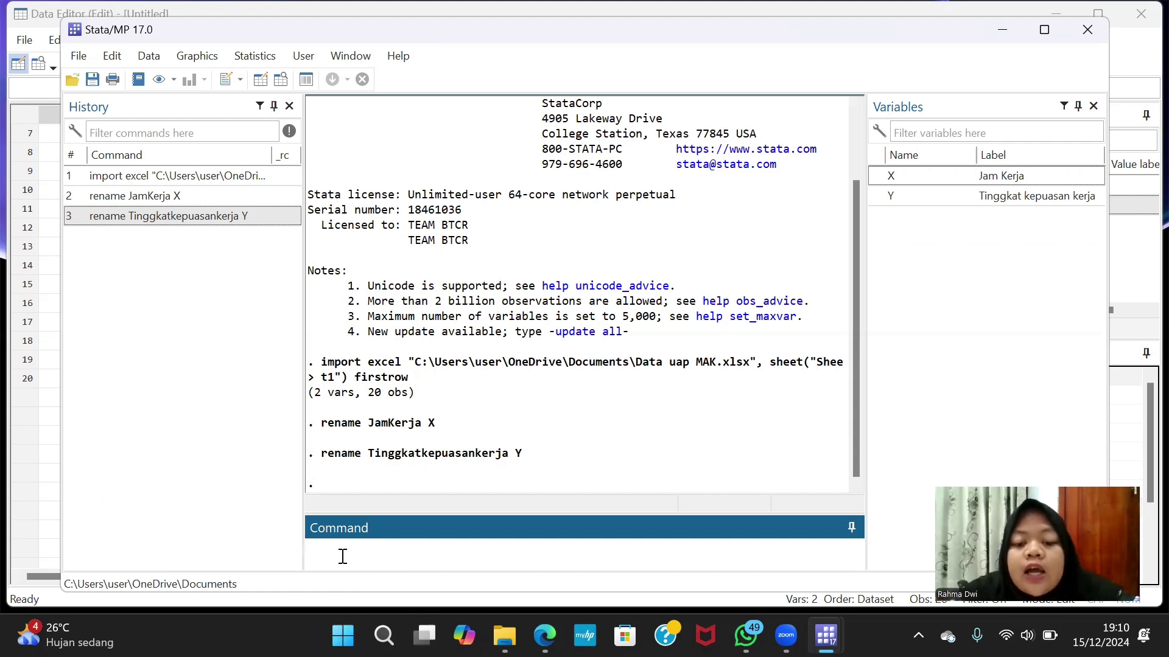
pyautogui.write('skttes')
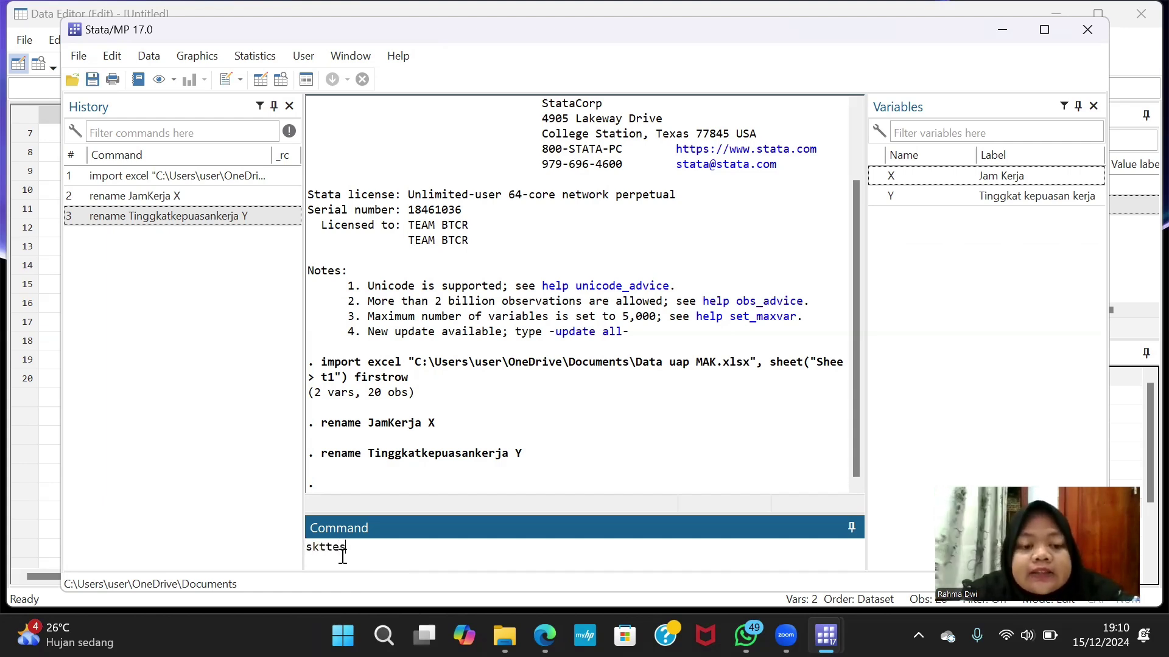
pyautogui.press('BackSpace')
pyautogui.press('BackSpace')
pyautogui.press('BackSpace')
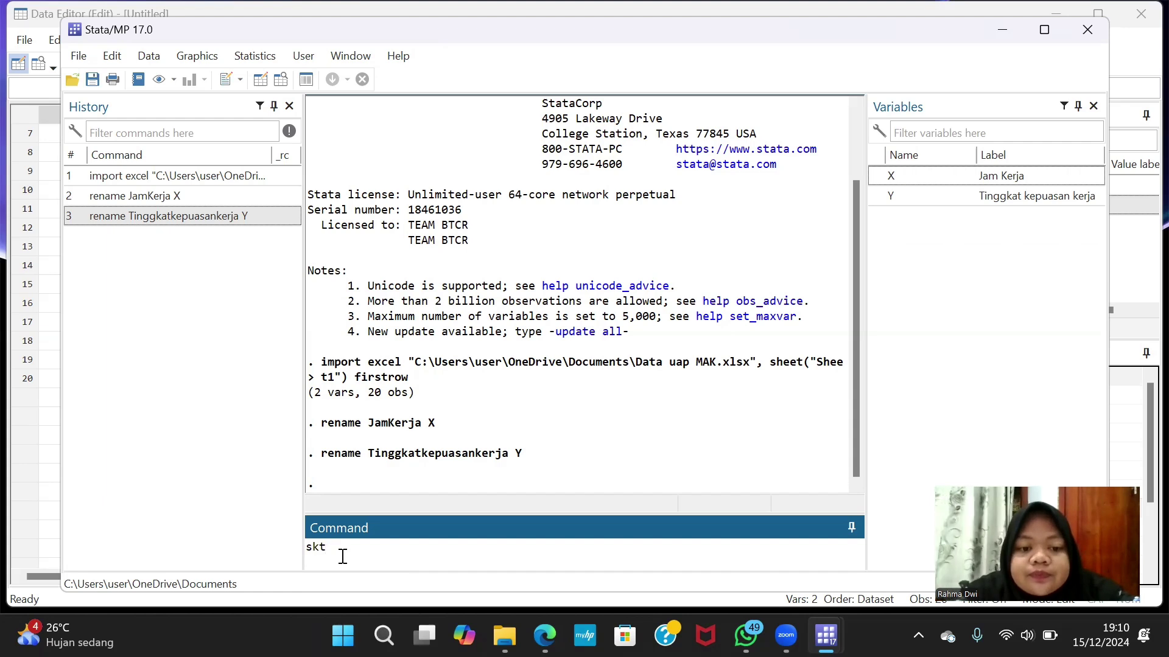
pyautogui.write('e')
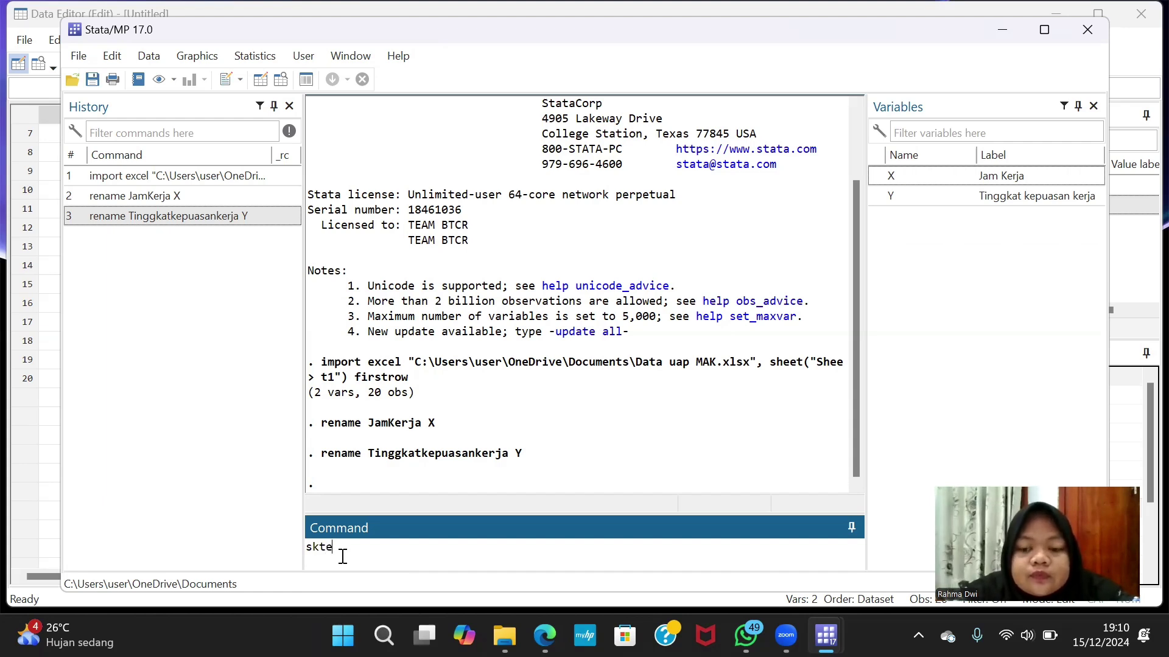
pyautogui.press('BackSpace')
pyautogui.press('BackSpace')
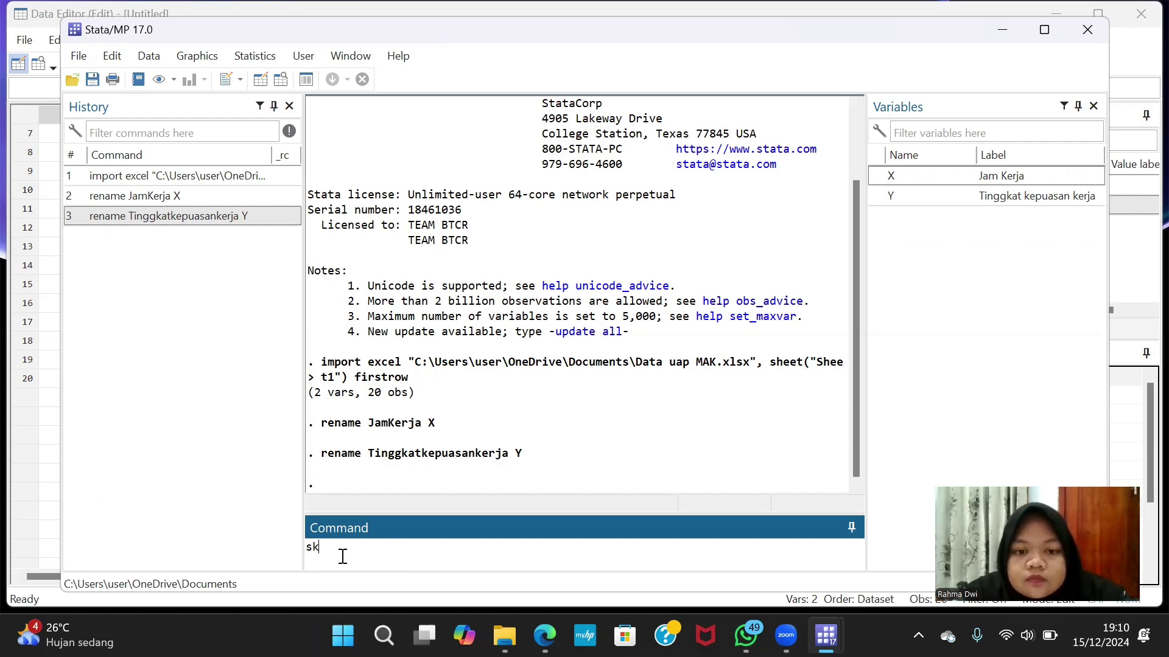
pyautogui.write('test')
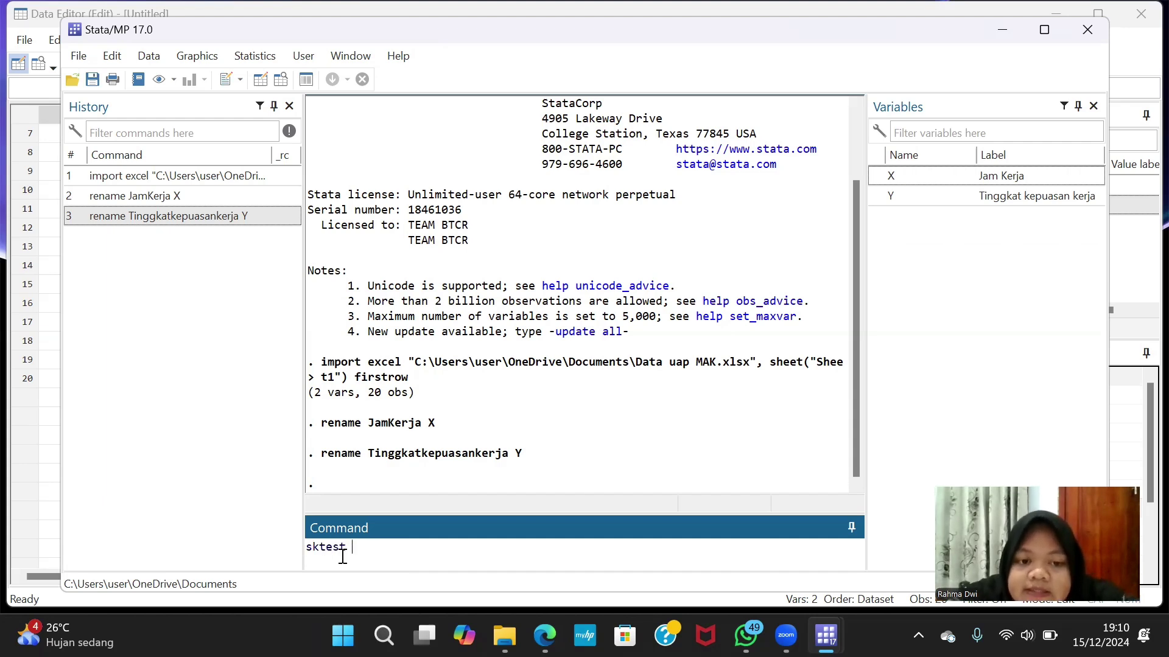
pyautogui.click(890, 176)
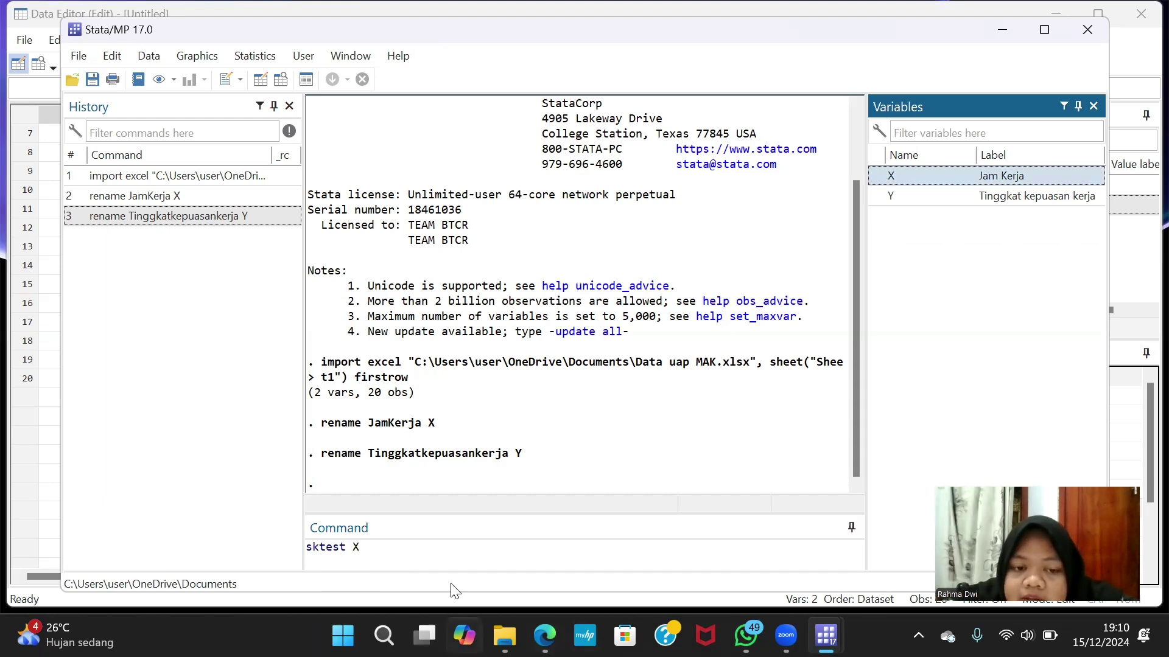
pyautogui.click(440, 546)
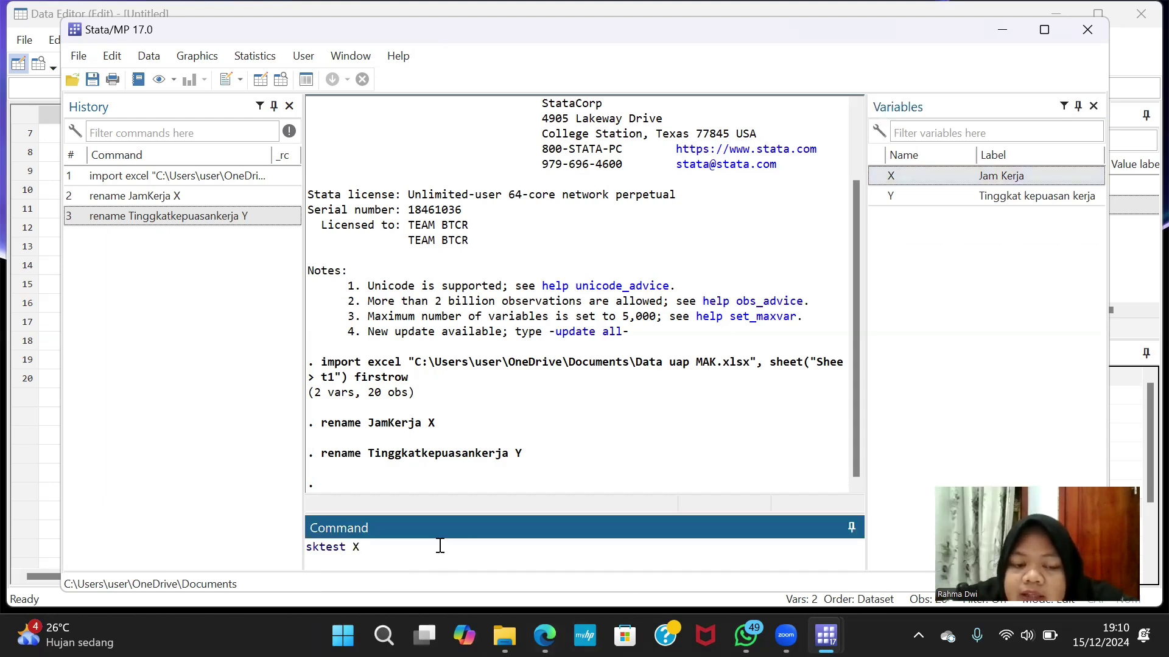
pyautogui.press('Return')
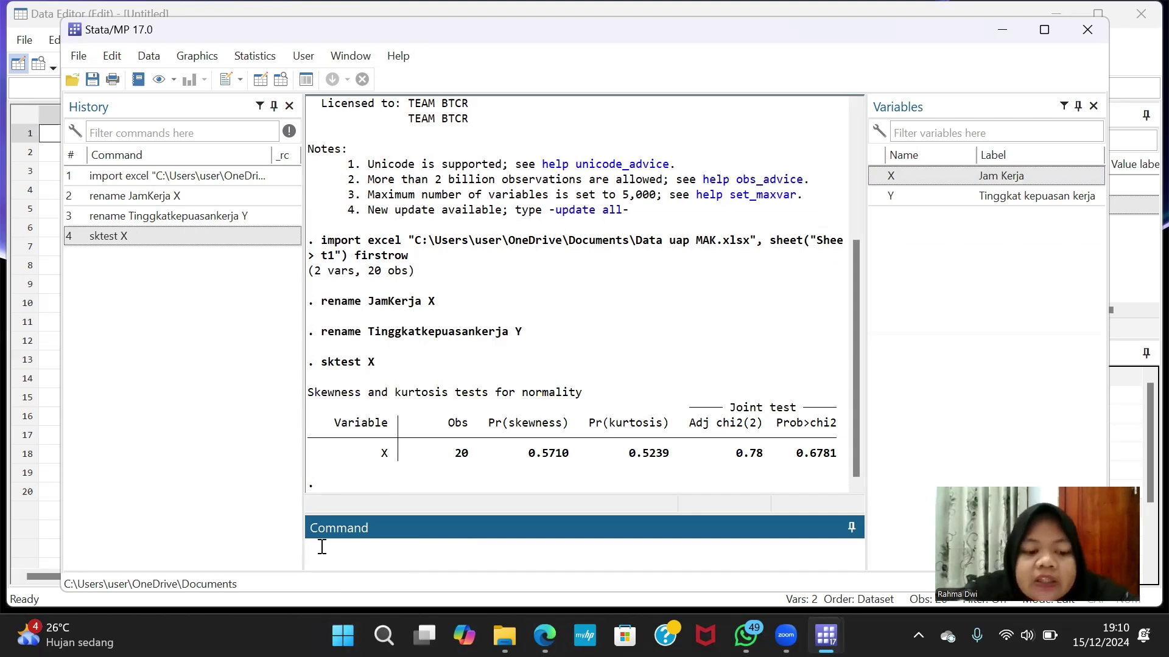
# Run the skewness and kurtosis normality test on Y with the command sktest Y
pyautogui.write('s')
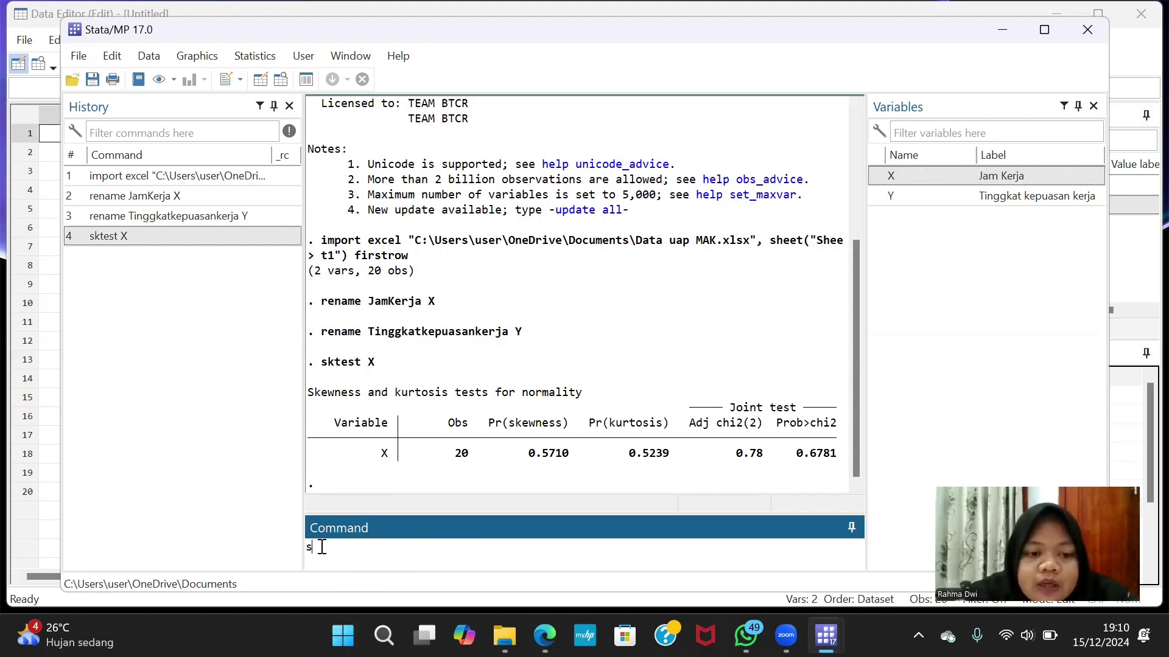
pyautogui.write('kt')
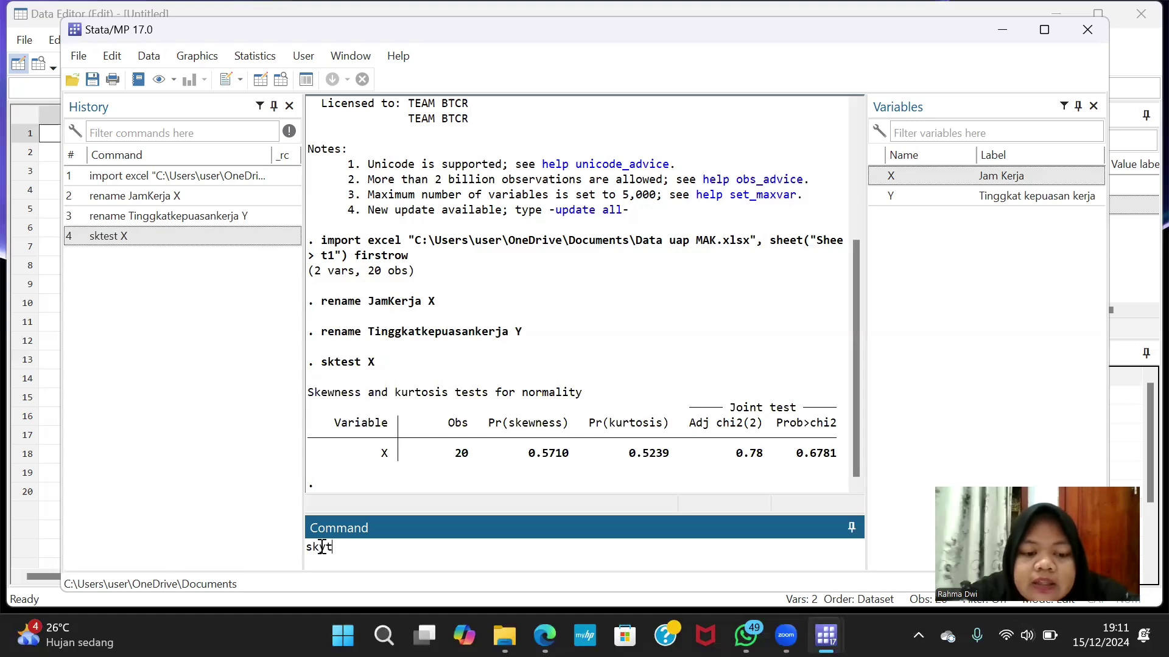
pyautogui.press('BackSpace')
pyautogui.press('BackSpace')
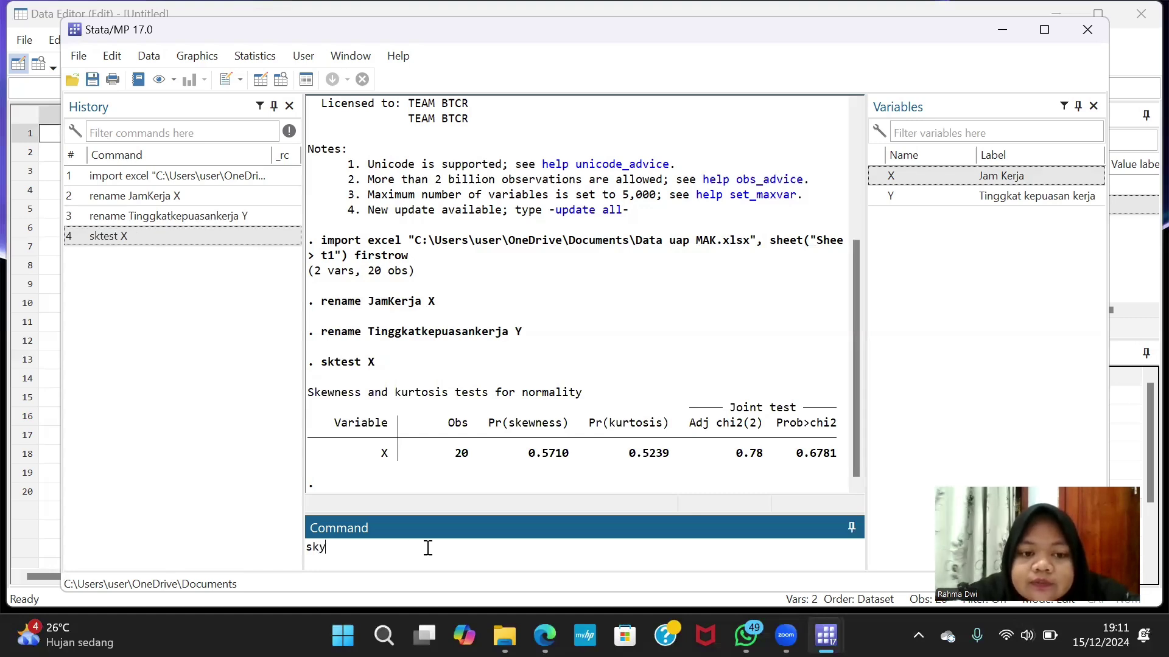
pyautogui.write('tes')
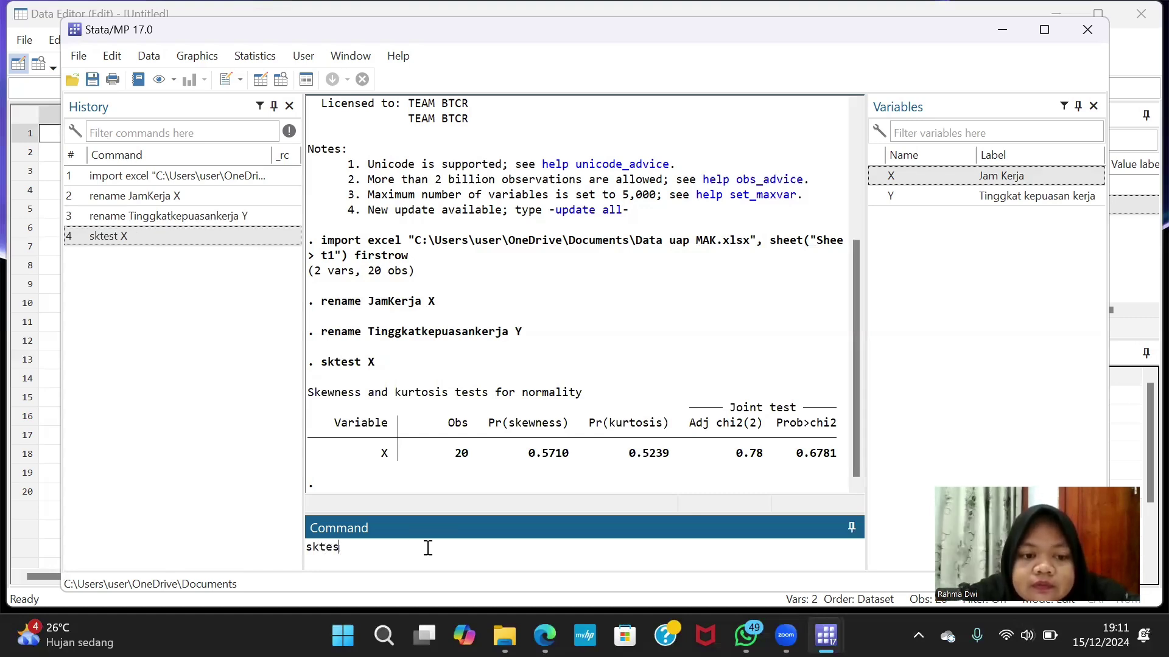
pyautogui.write('t')
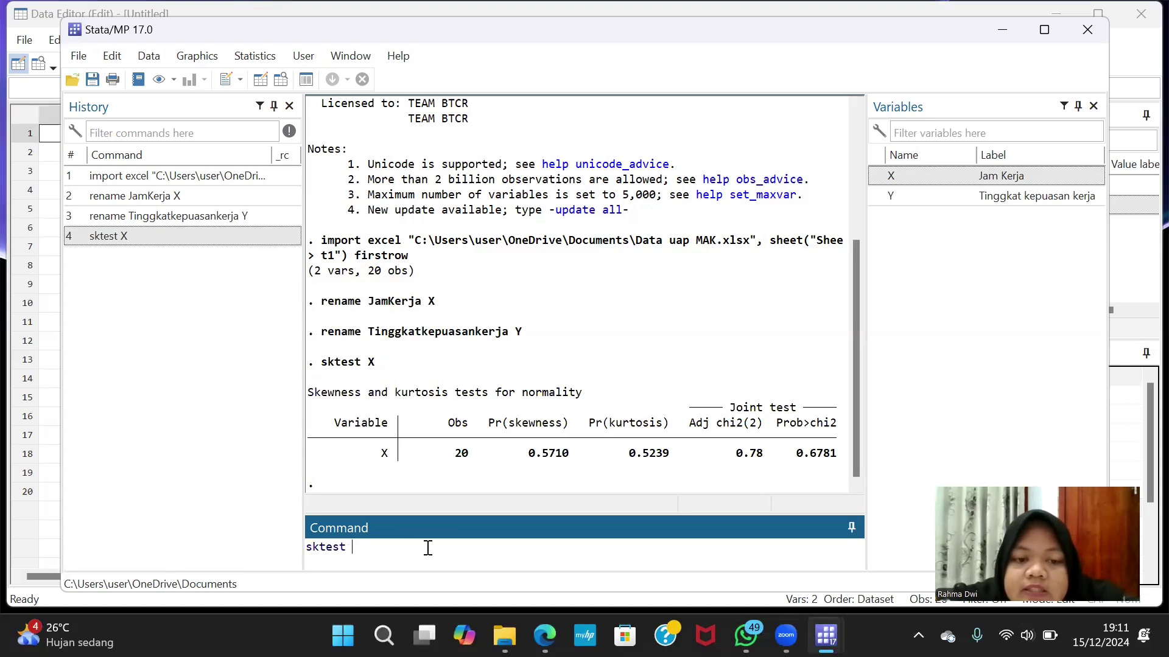
pyautogui.click(882, 198)
pyautogui.doubleClick(882, 198)
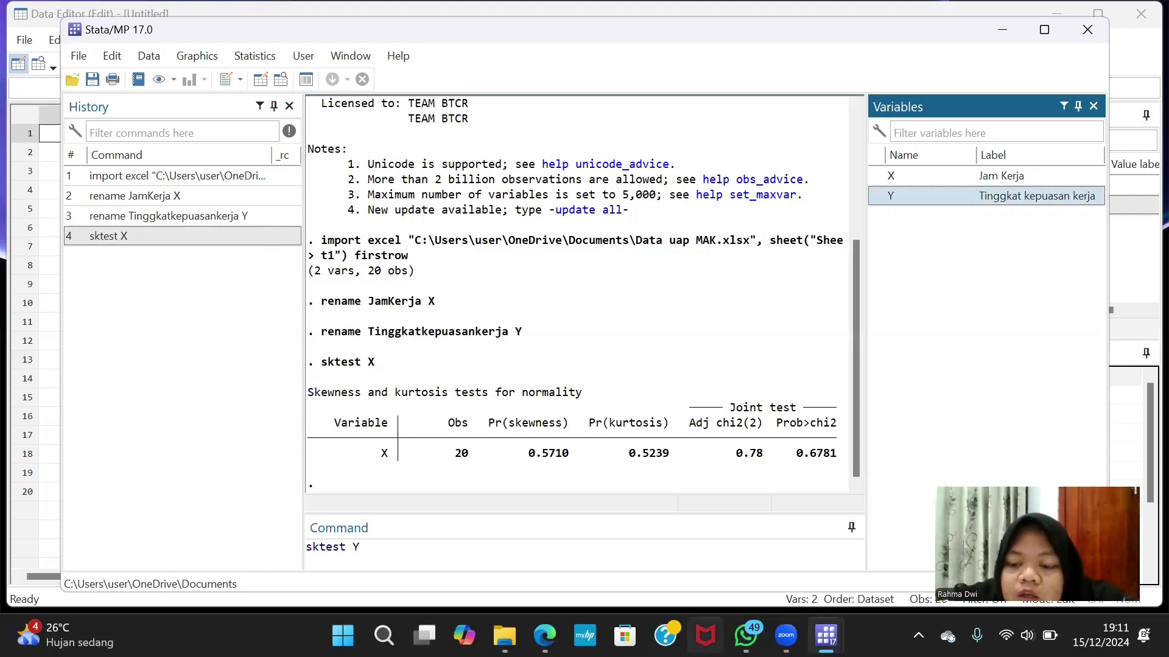
pyautogui.press('Return')
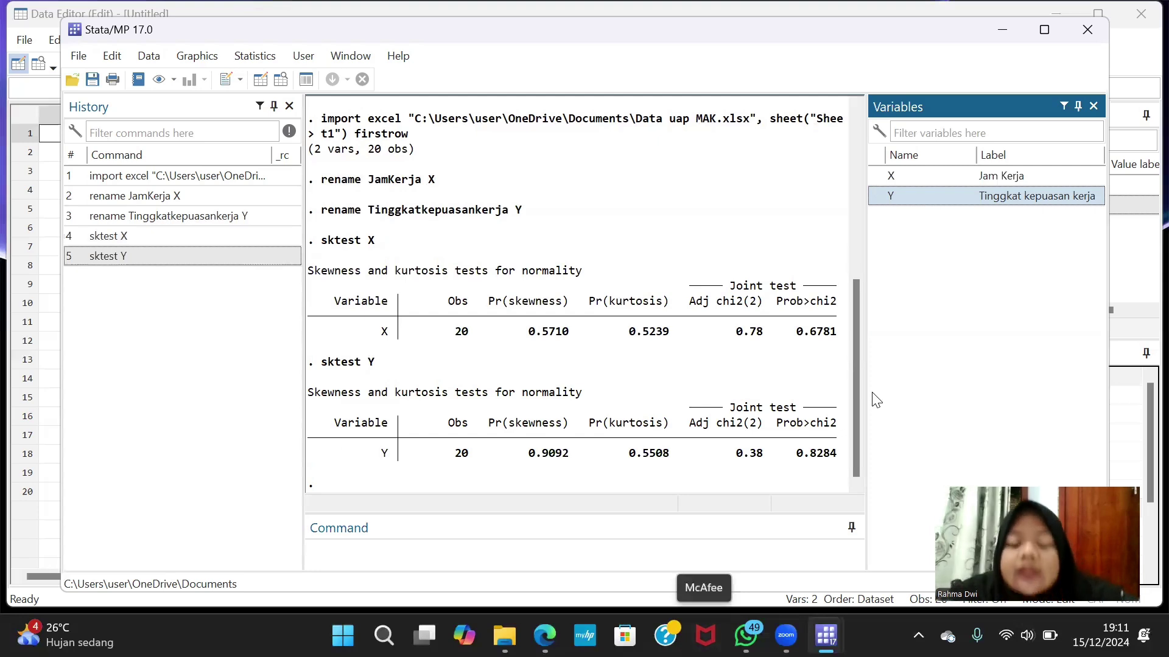
# Examine the joint-test Prob>chi2 values for X and Y in the normality results, highlighting the one for X
pyautogui.click(855, 366)
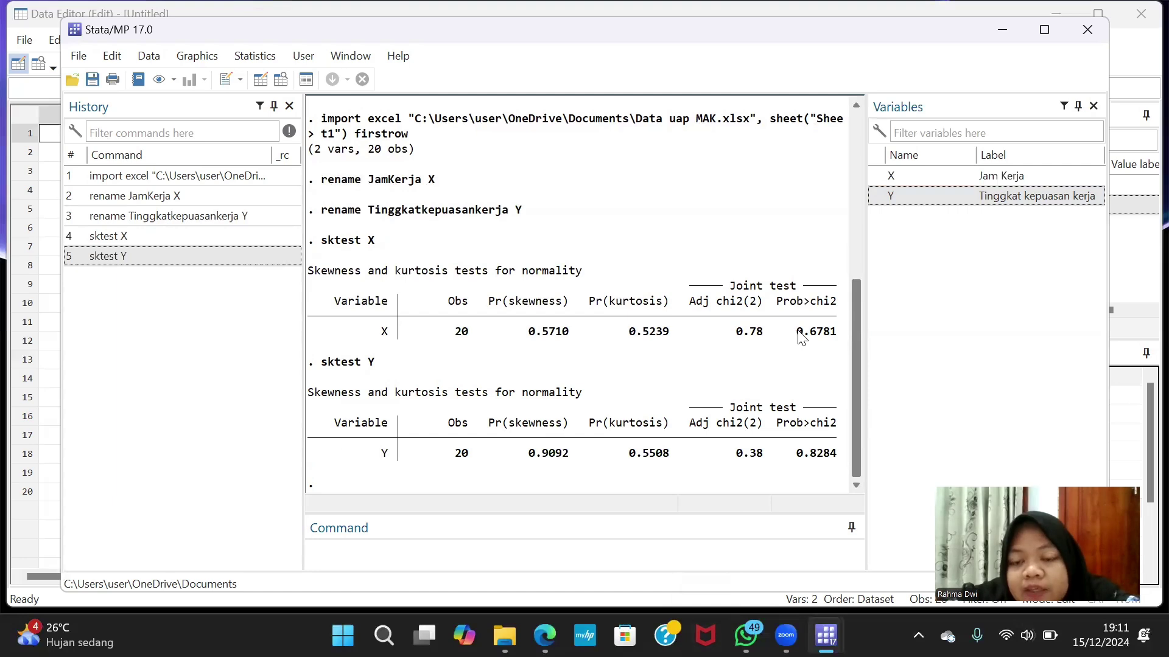
pyautogui.moveTo(793, 332); pyautogui.dragTo(822, 341)
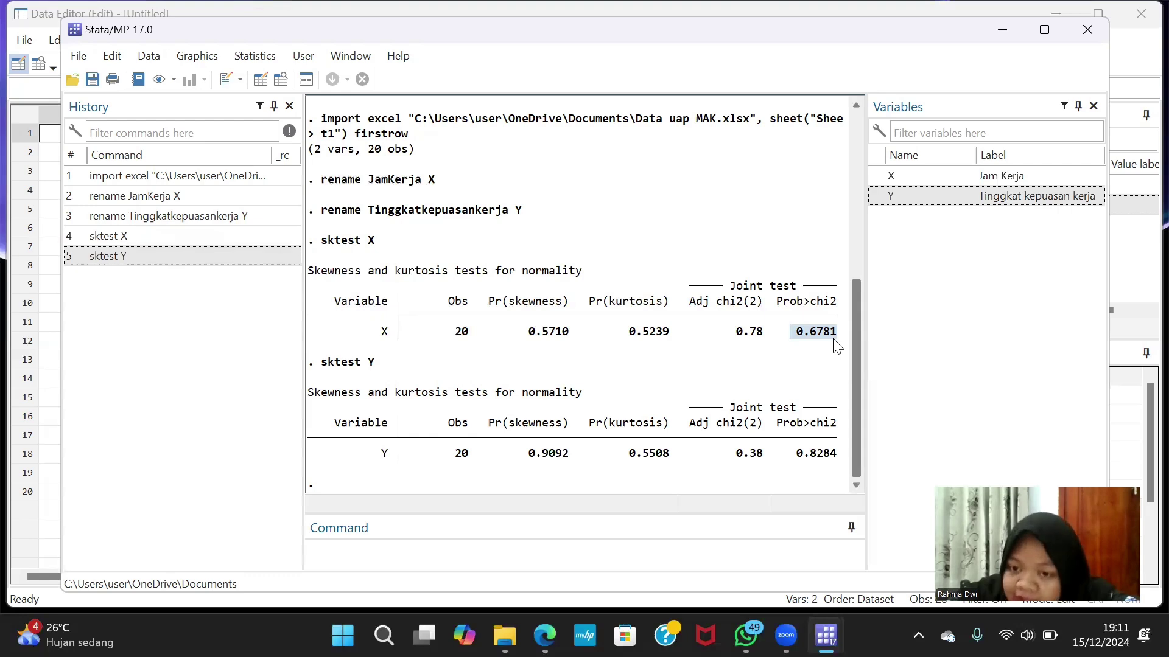
pyautogui.click(793, 460)
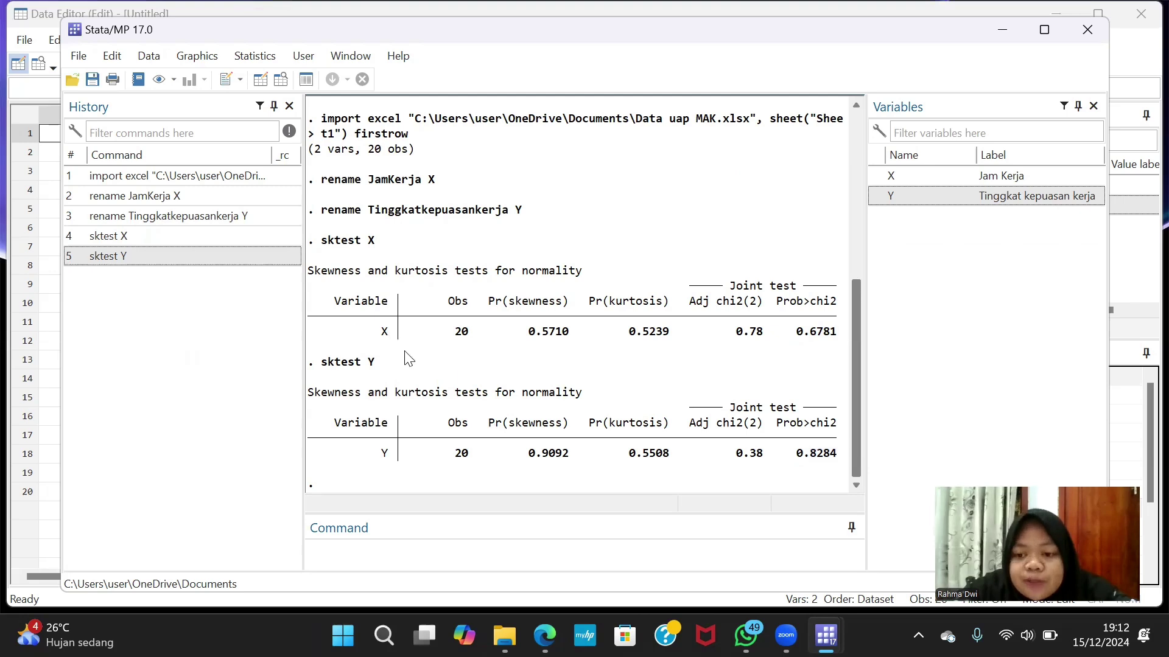
# Run a pairwise correlation of X and Y with significance levels using the command pwcorr X Y,sig
pyautogui.click(343, 554)
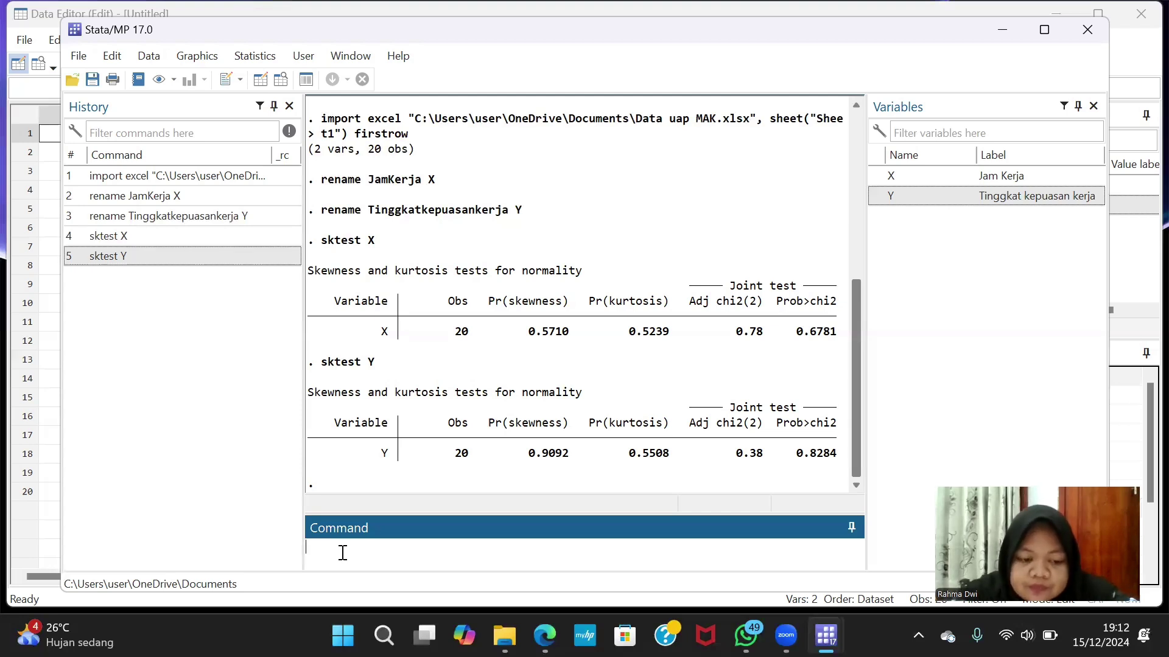
pyautogui.write('Pw')
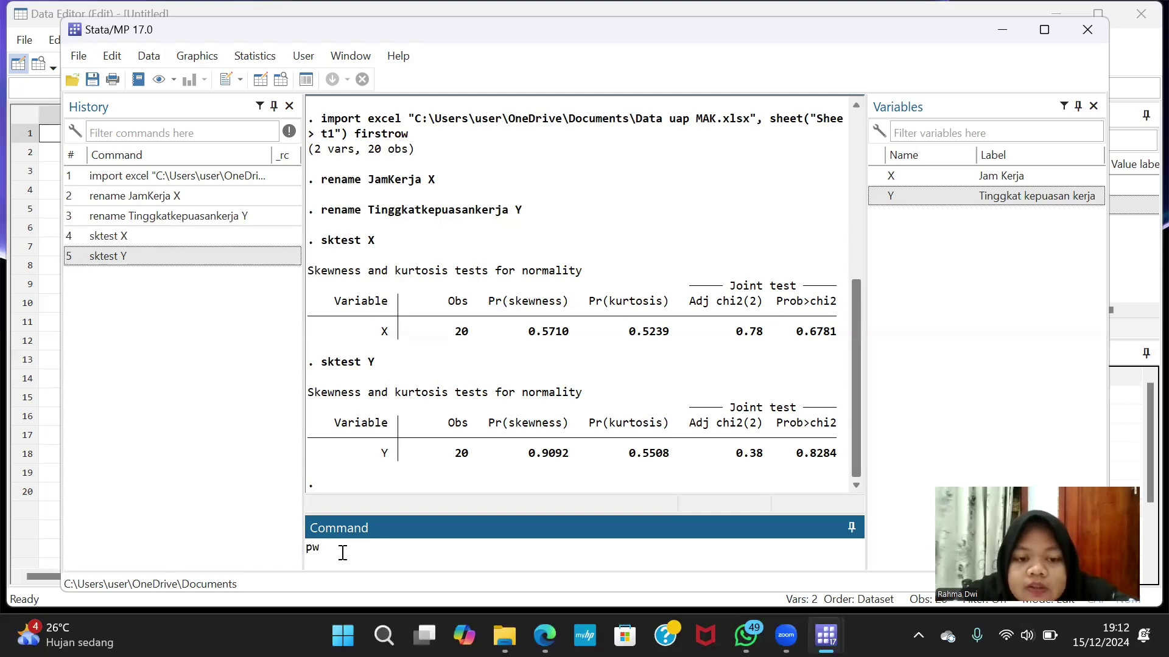
pyautogui.write('co')
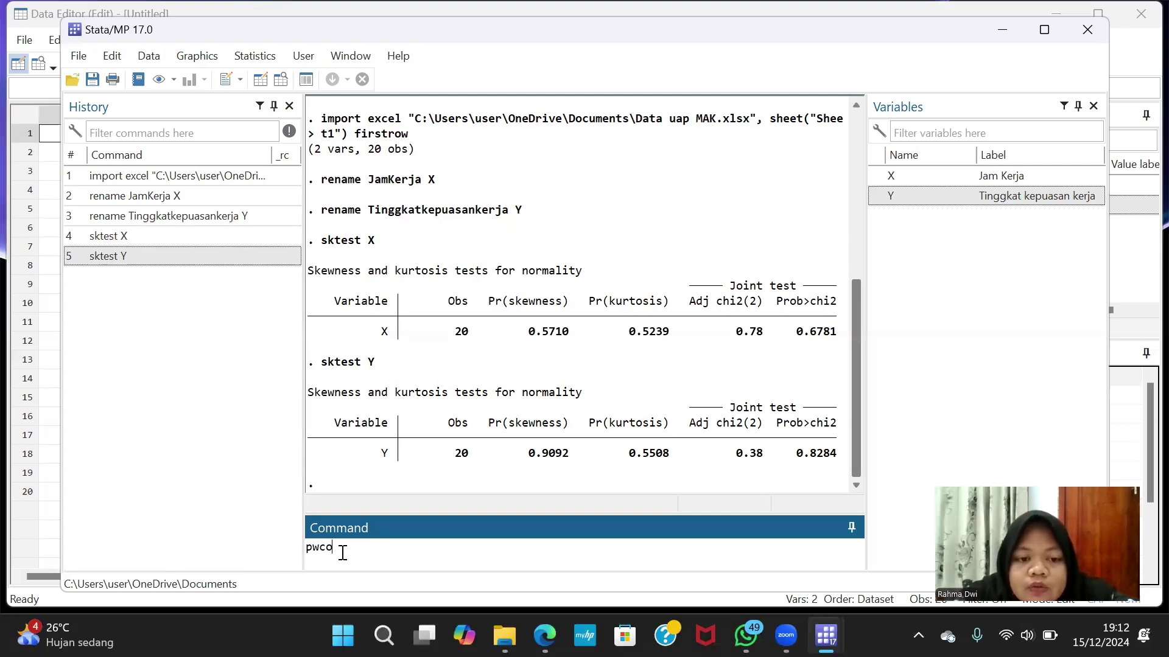
pyautogui.write('rr')
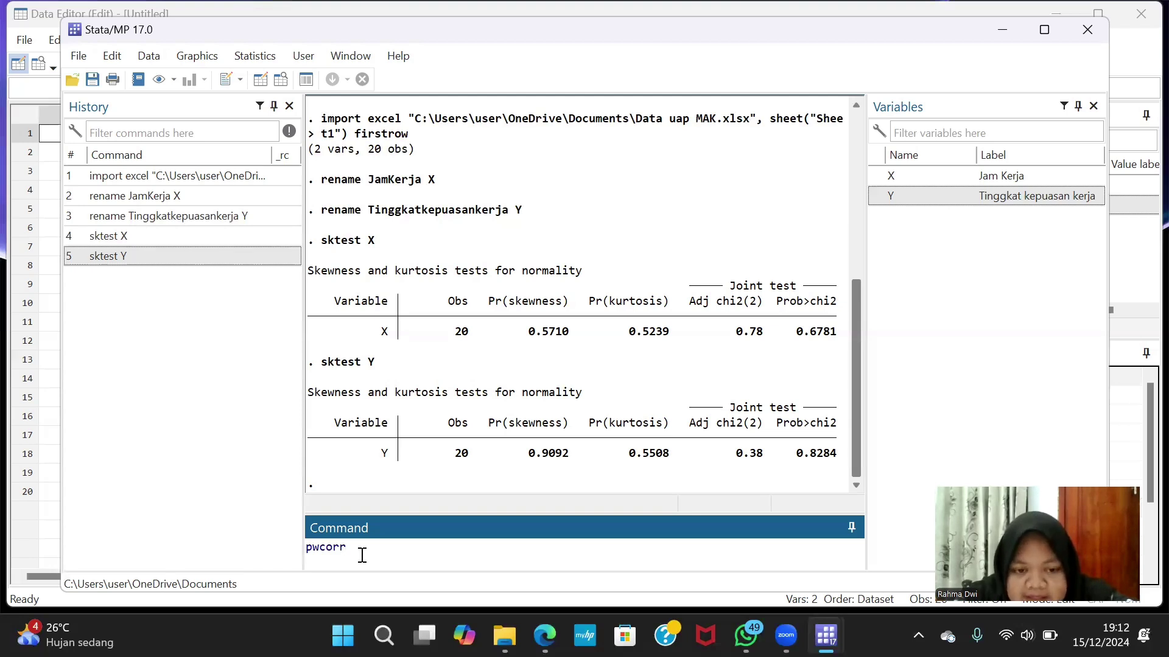
pyautogui.doubleClick(877, 176)
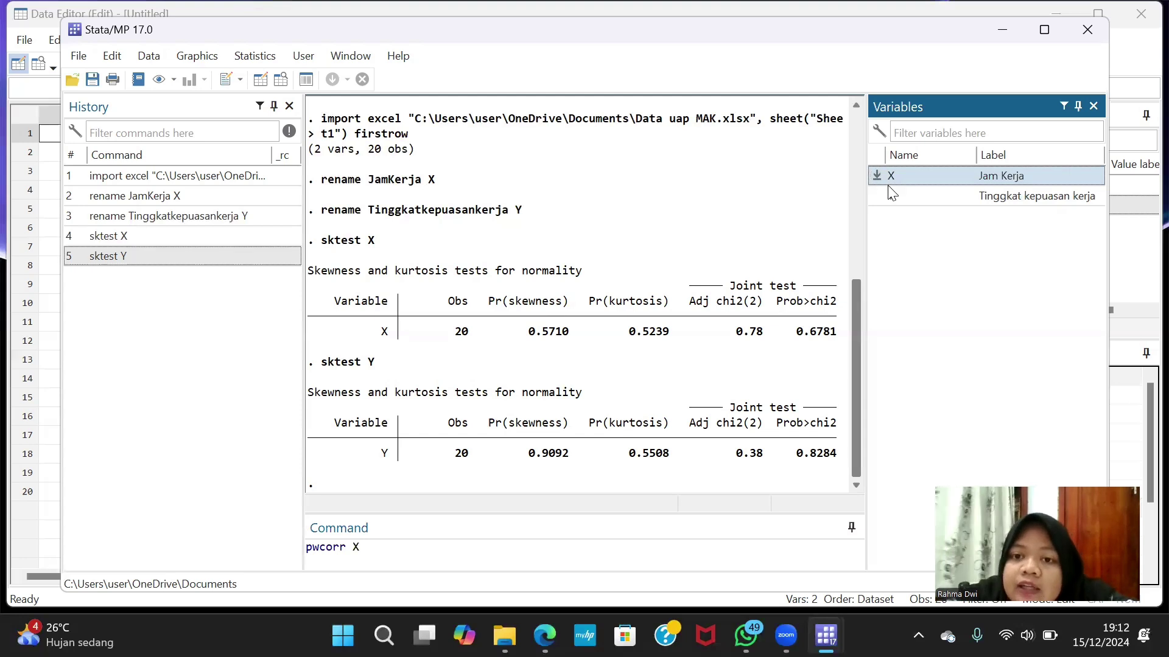
pyautogui.doubleClick(877, 196)
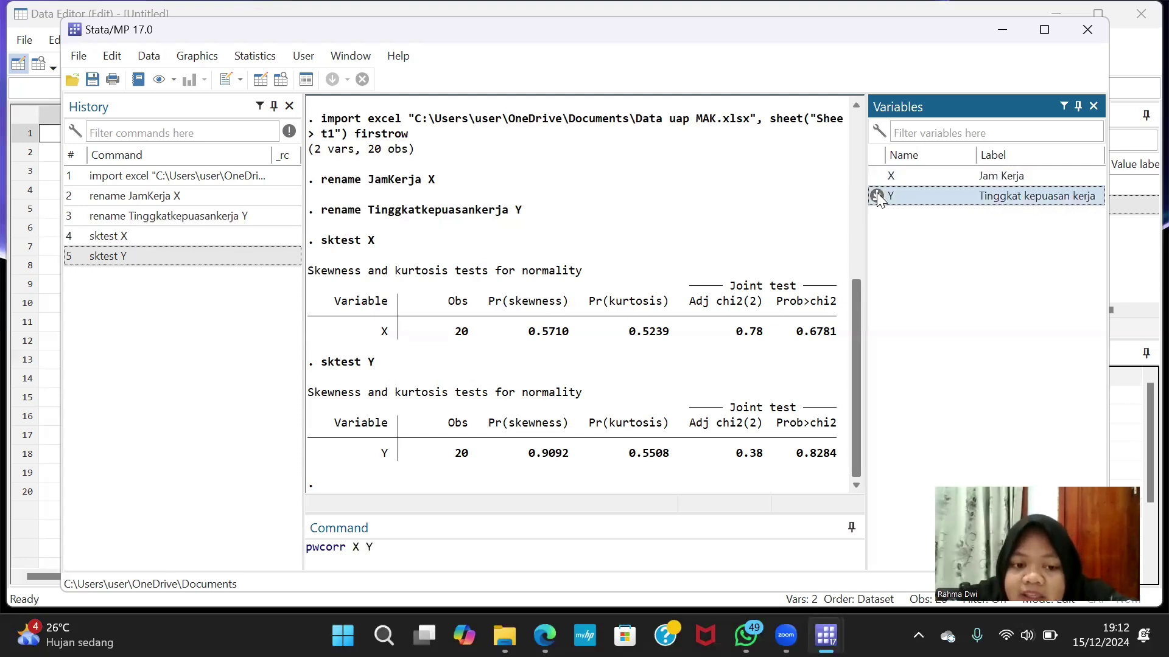
pyautogui.click(423, 546)
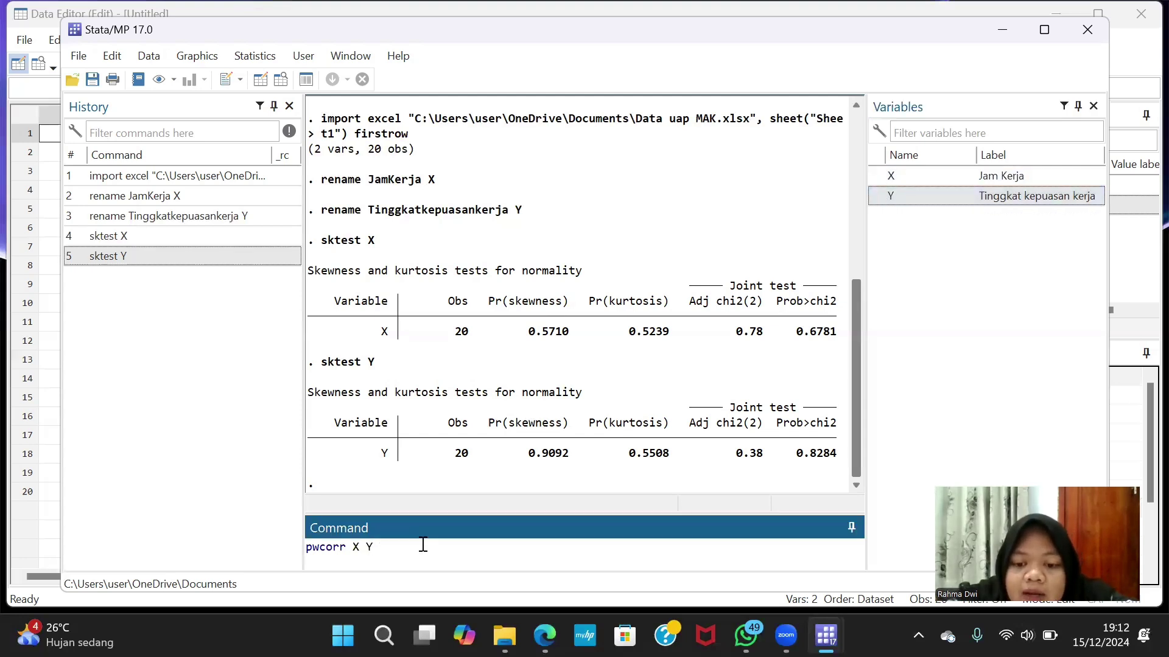
pyautogui.write(',sig')
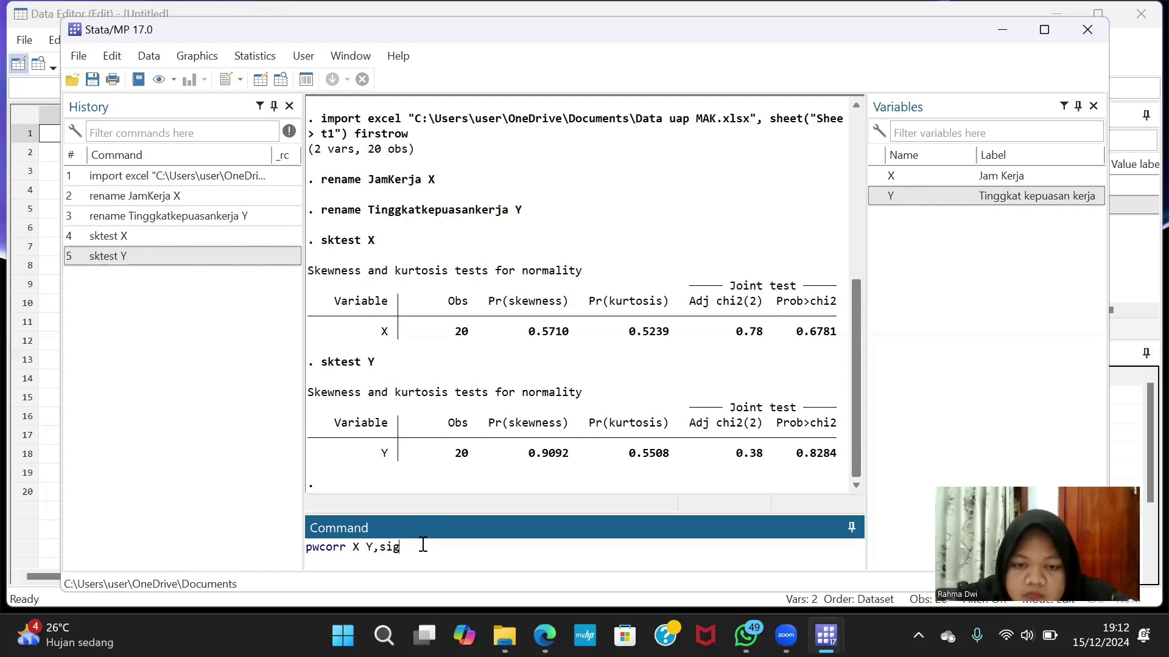
pyautogui.press('Return')
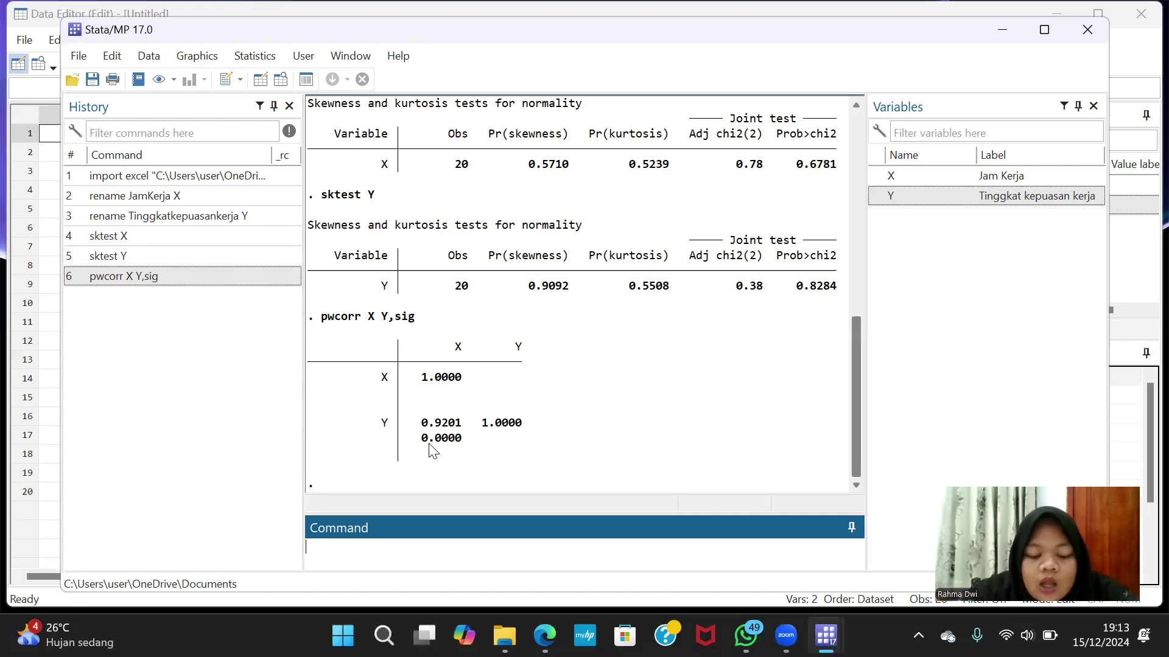
# Highlight the significance level and the correlation coefficient between X and Y in the correlation table to examine them
pyautogui.moveTo(419, 441); pyautogui.dragTo(462, 448)
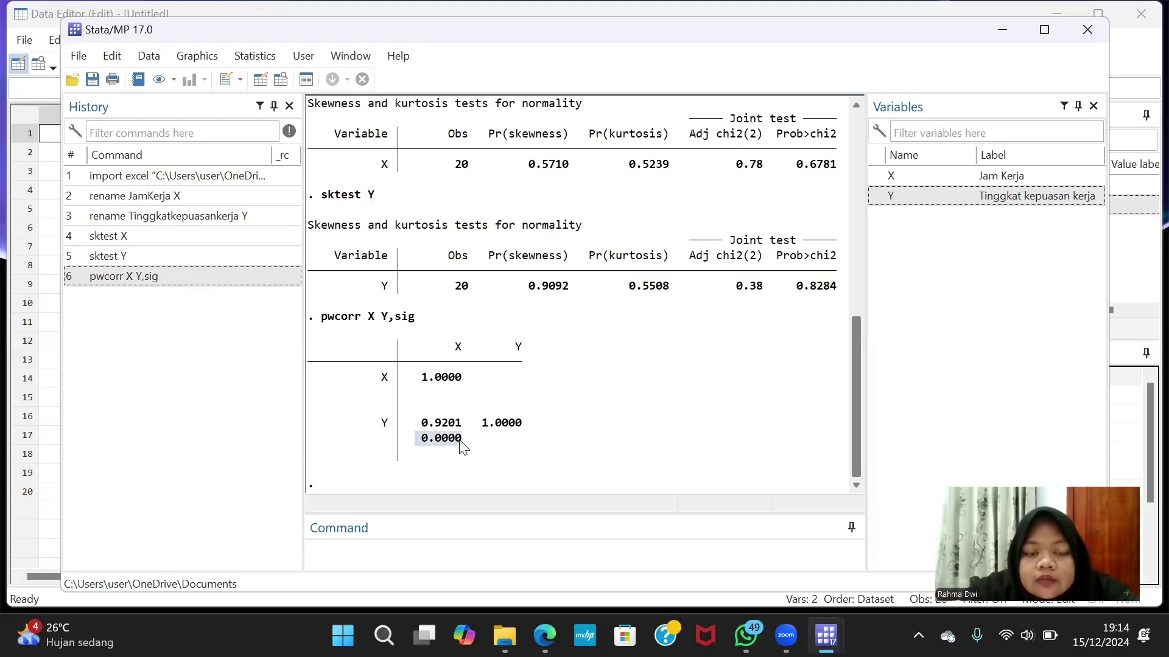
pyautogui.click(465, 448)
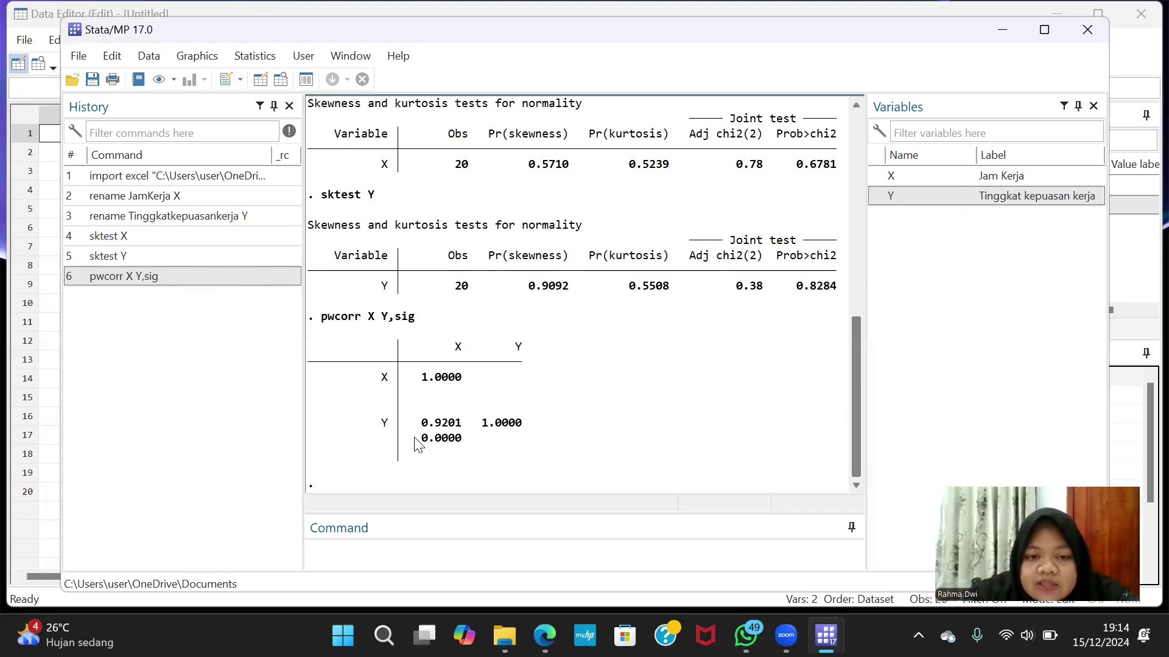
pyautogui.moveTo(414, 439); pyautogui.dragTo(460, 443)
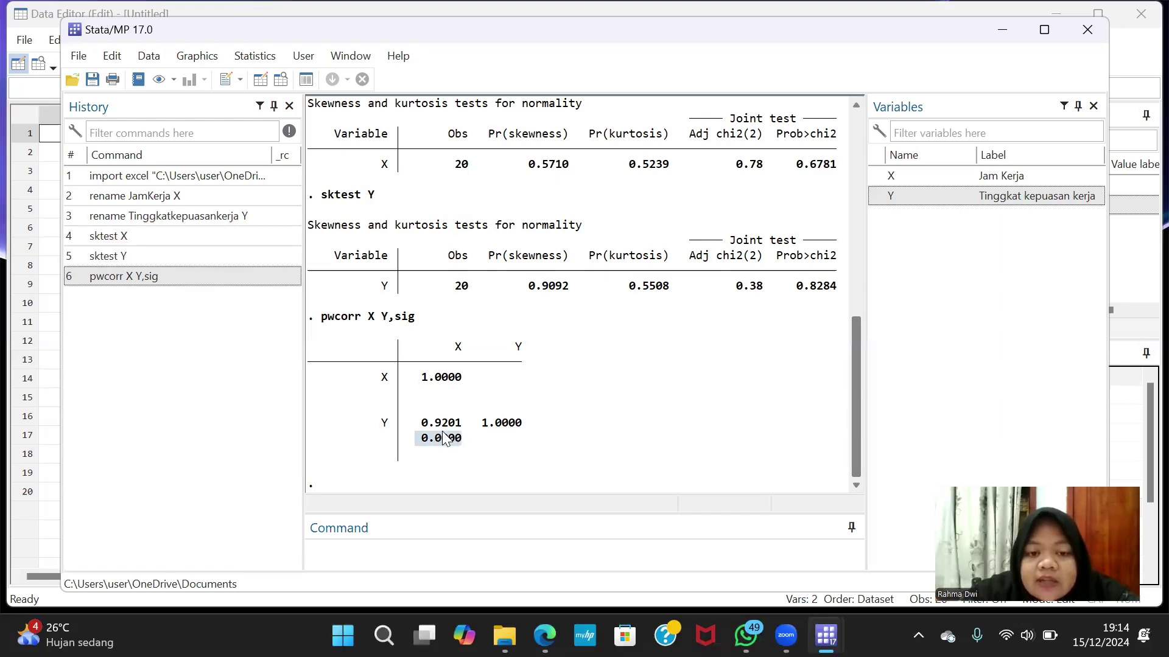
pyautogui.moveTo(413, 426); pyautogui.dragTo(457, 429)
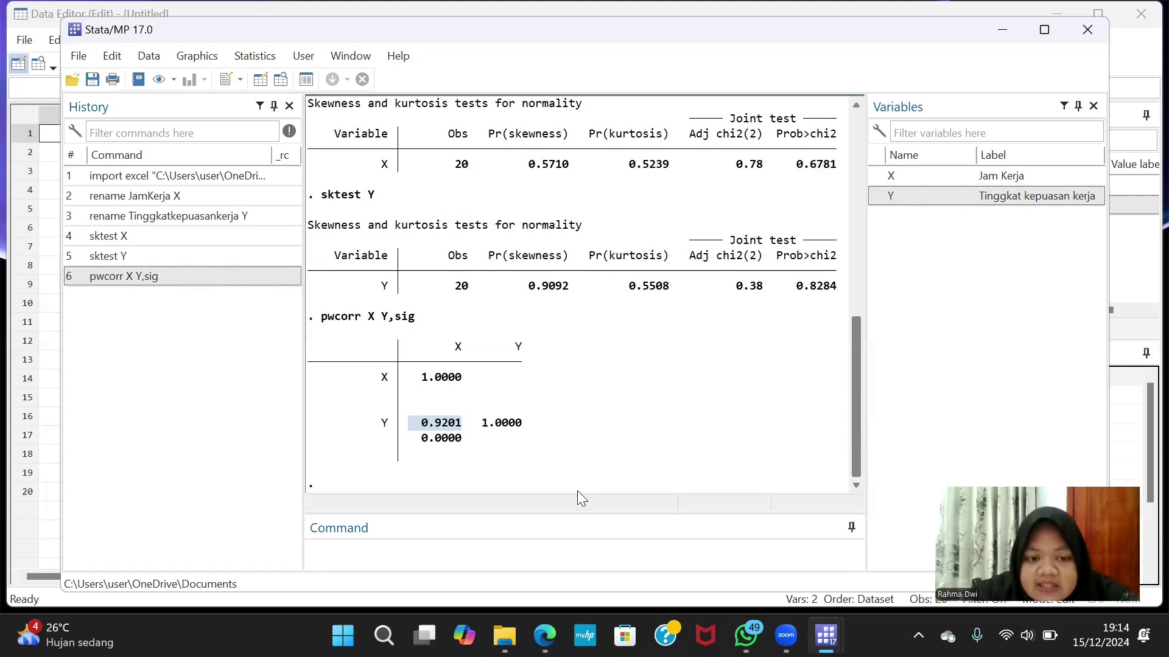
pyautogui.click(350, 548)
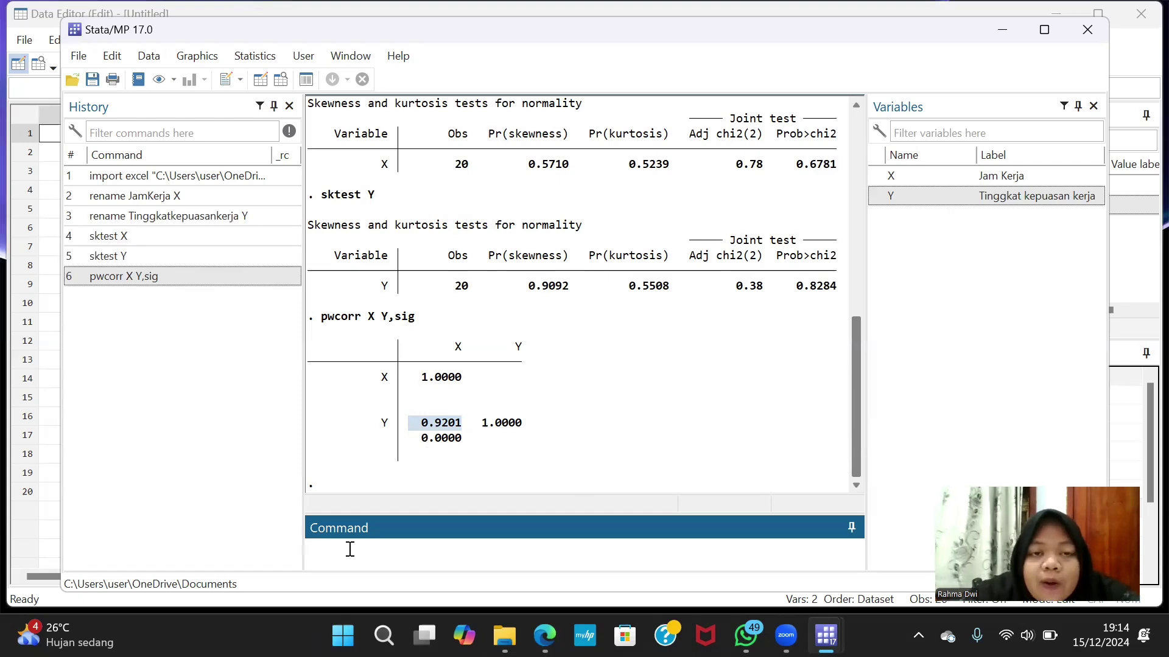
# Run a linear regression with Y as the dependent variable and X as the independent variable, and show the full output
pyautogui.click(264, 66)
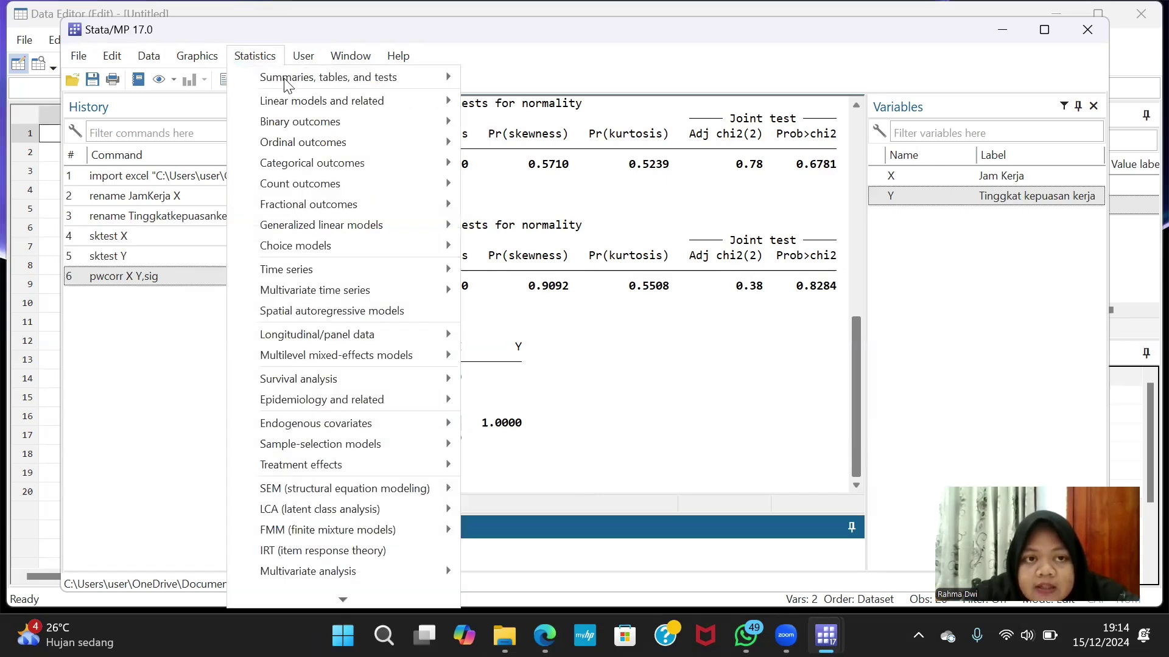
pyautogui.moveTo(295, 109)
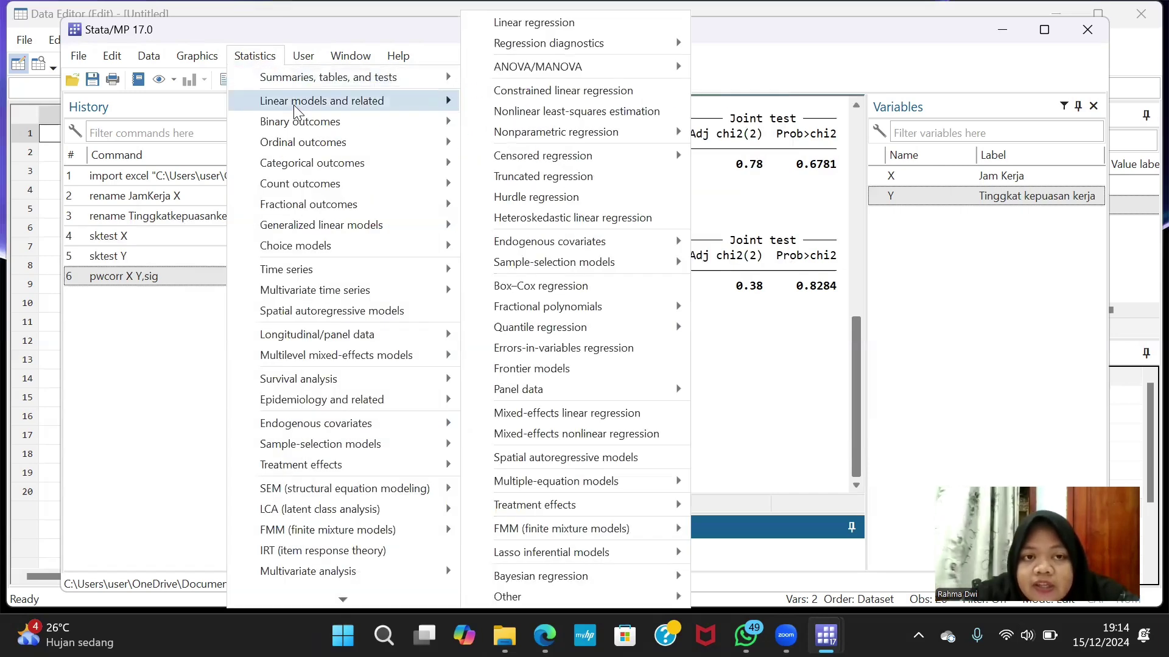
pyautogui.click(516, 27)
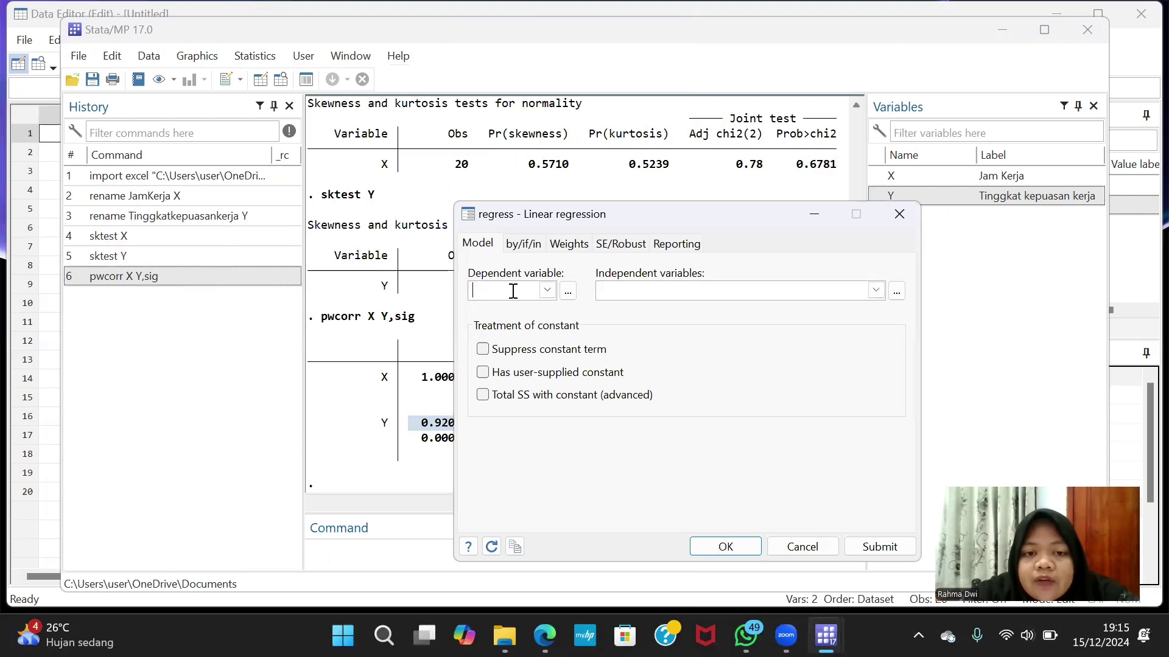
pyautogui.click(546, 290)
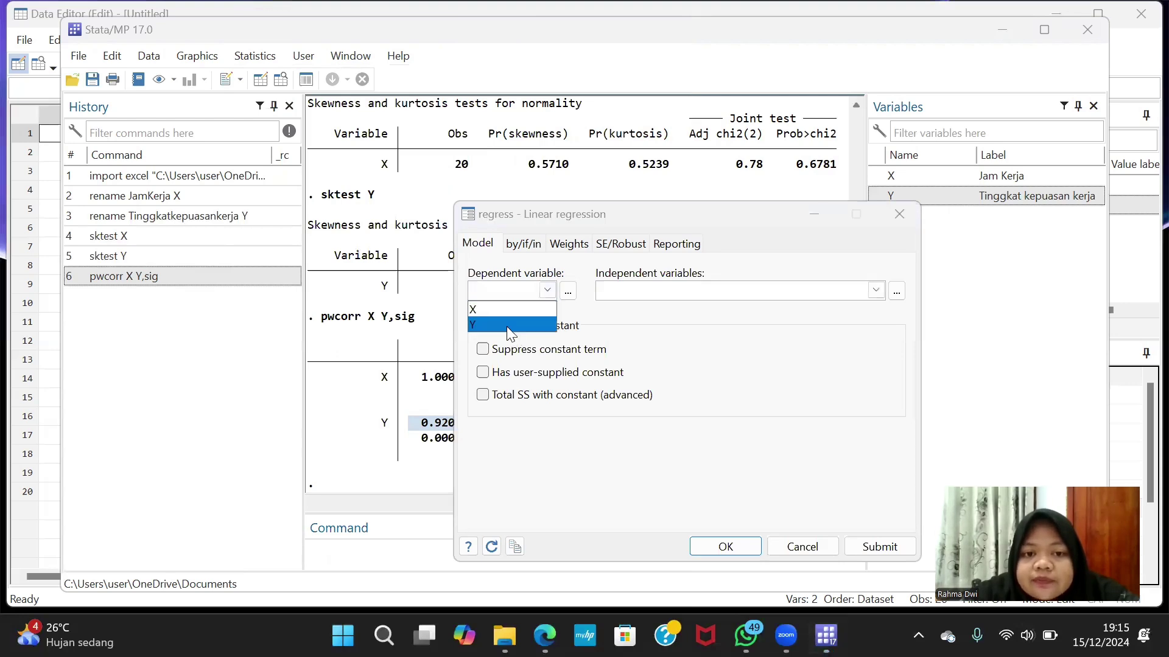
pyautogui.click(506, 326)
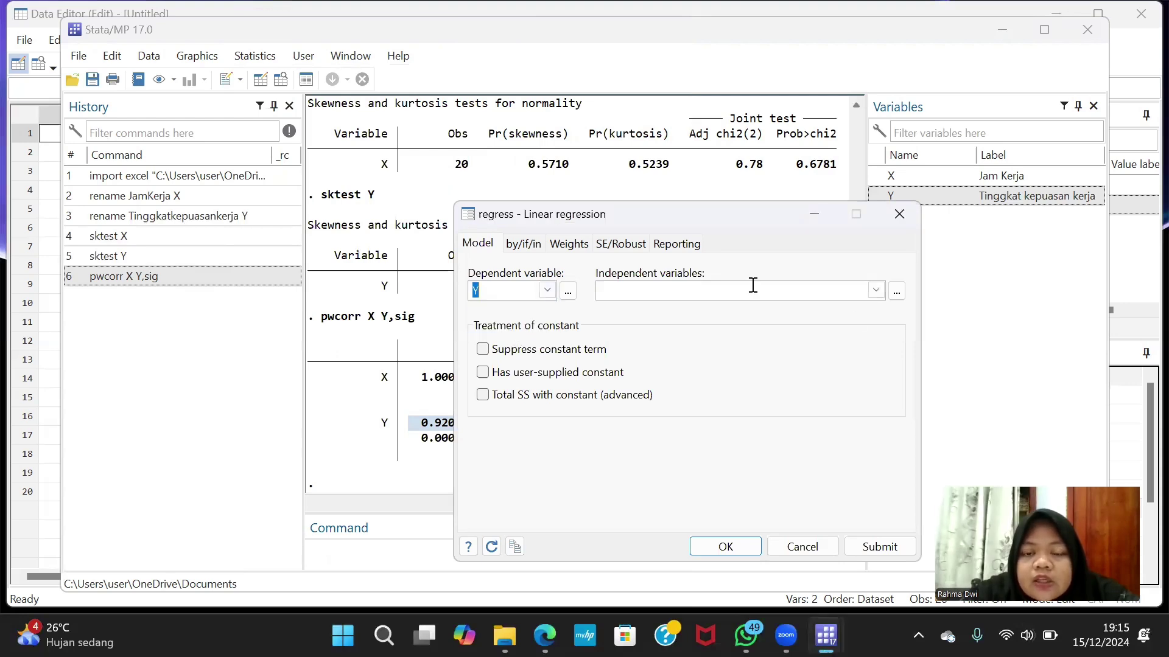
pyautogui.click(875, 291)
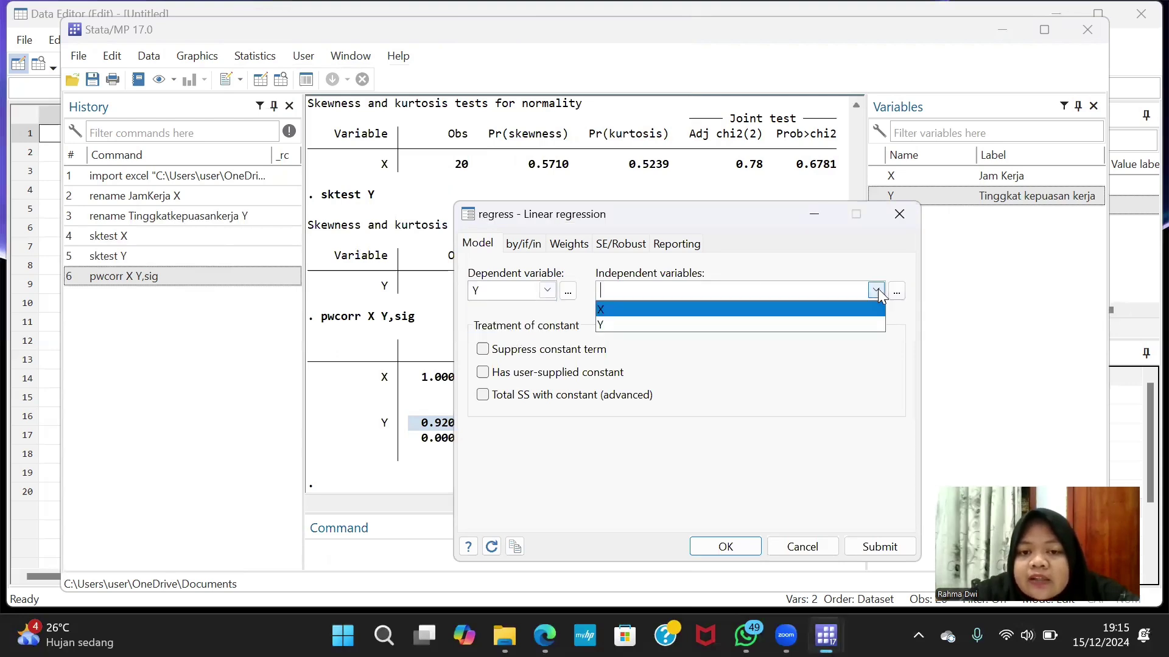
pyautogui.click(698, 312)
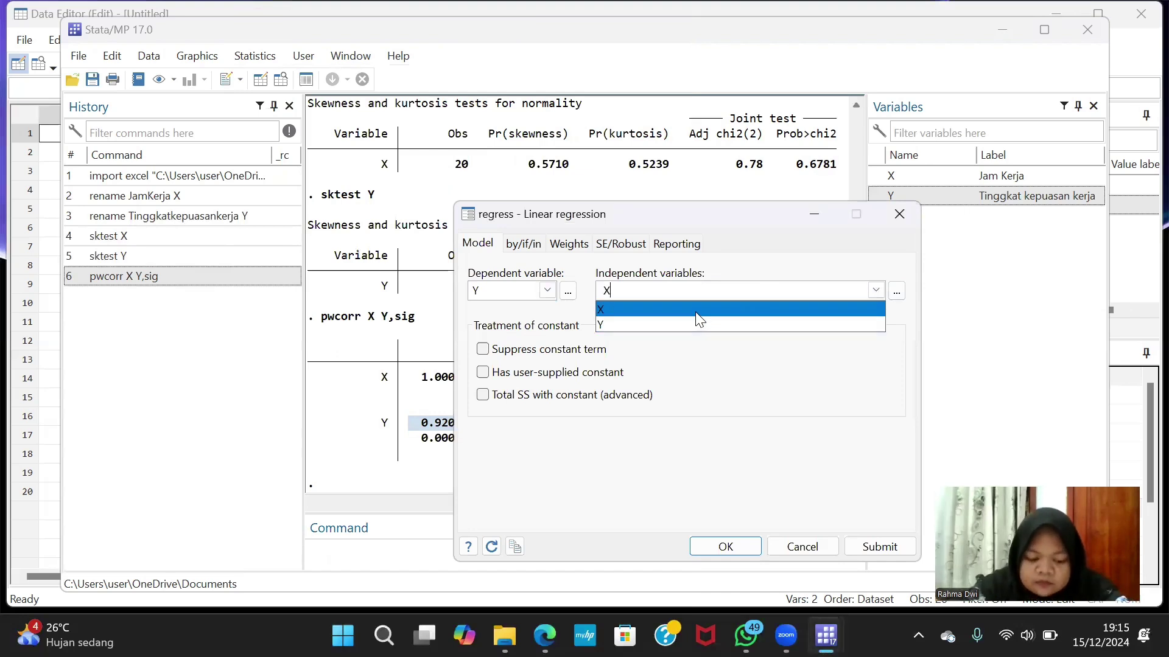
pyautogui.click(733, 551)
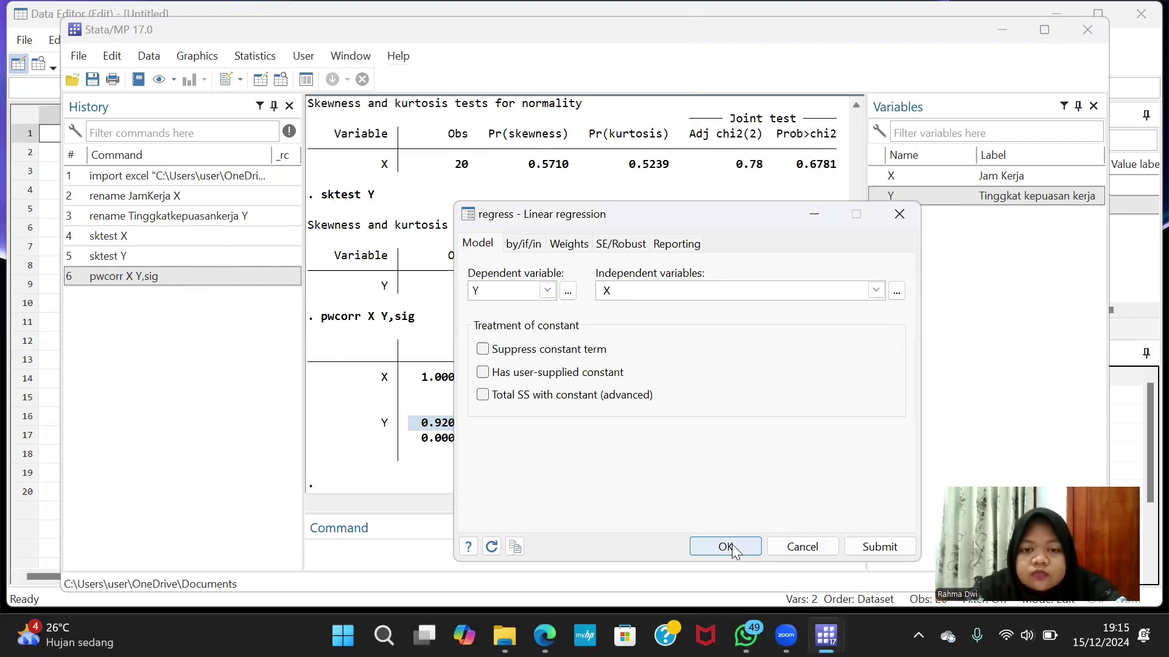
pyautogui.click(726, 546)
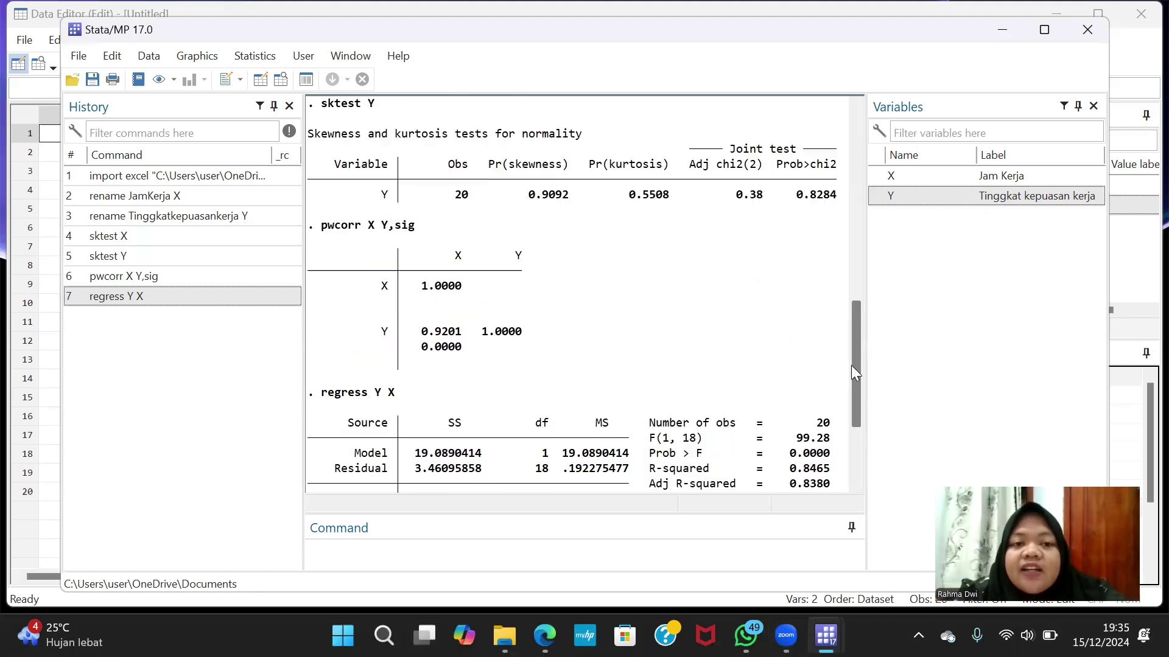
pyautogui.moveTo(851, 365); pyautogui.dragTo(852, 430)
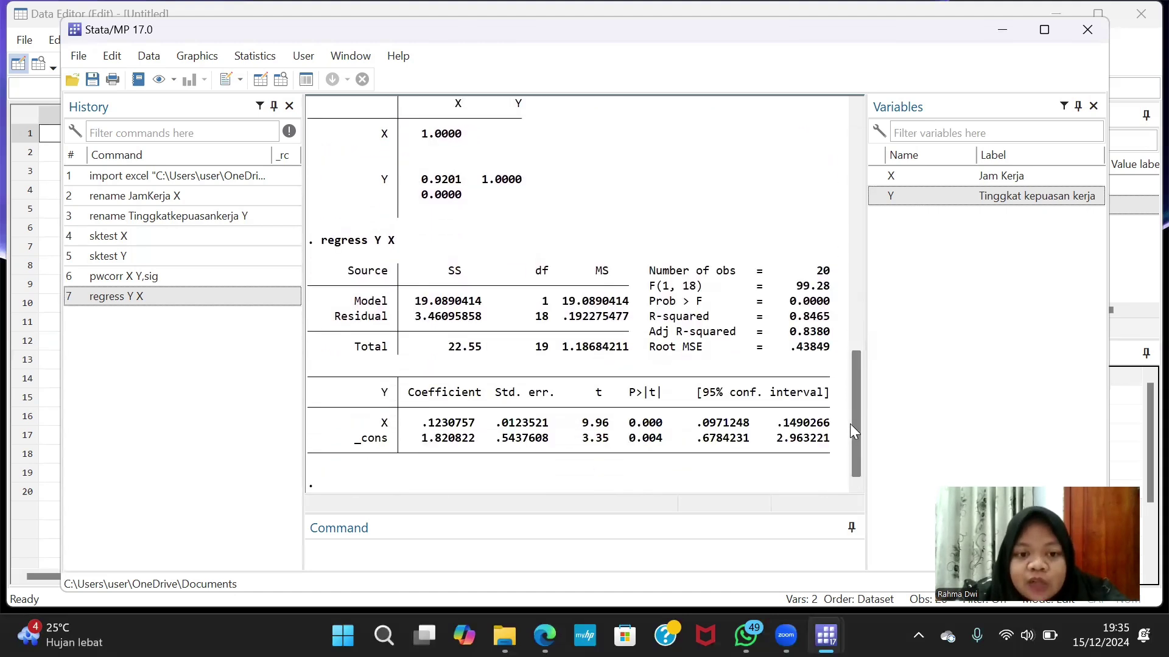